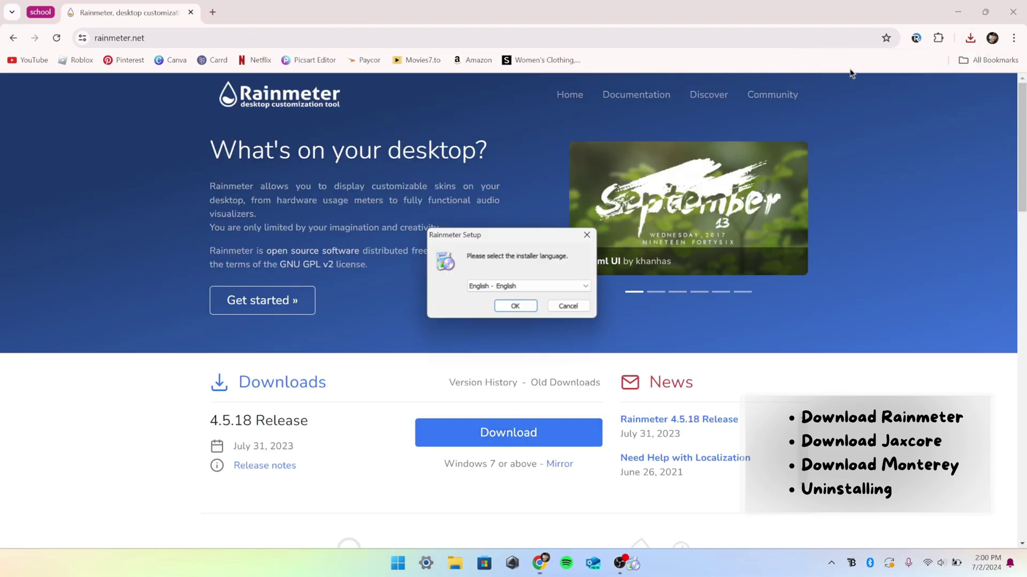
Install Rainmeter in English to C:\Program Files\Rainmeter with the 64-bit version and launch on startup, and run it on finishing.
{"action": "left_click", "coordinate": [534, 312]}
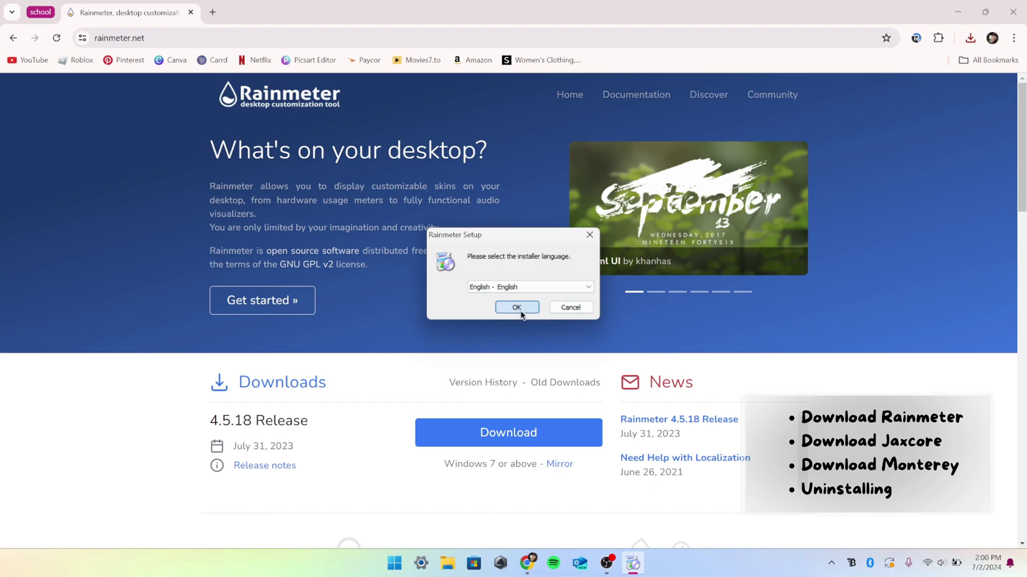
{"action": "left_click", "coordinate": [573, 378]}
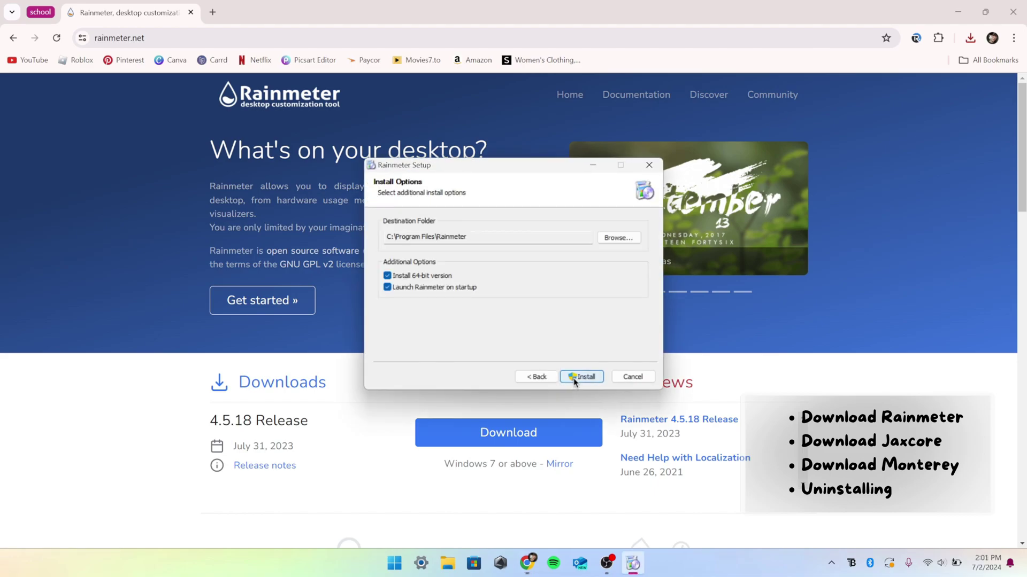
{"action": "left_click", "coordinate": [581, 377]}
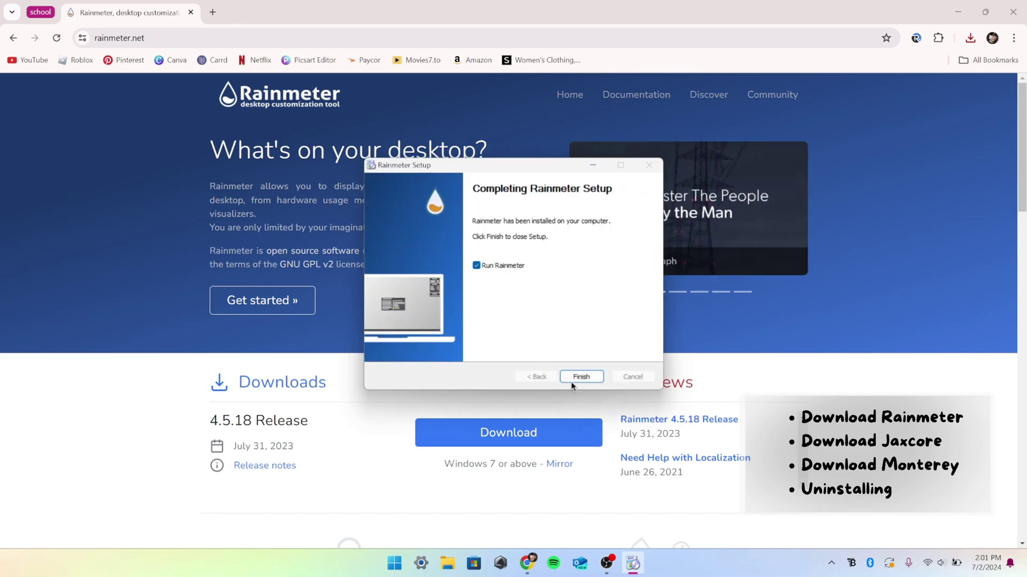
{"action": "left_click", "coordinate": [581, 377]}
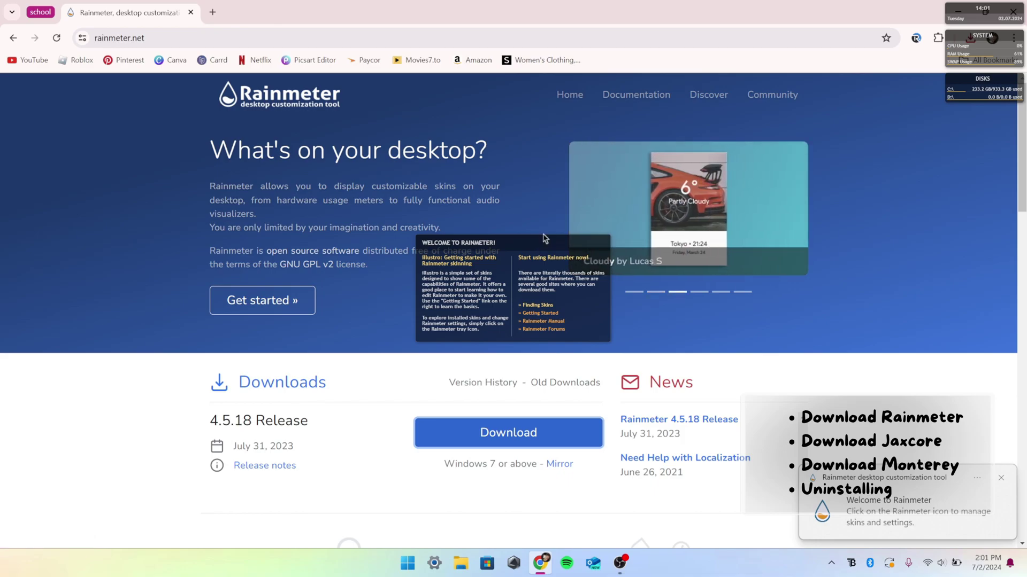
Move the Welcome to Rainmeter skin aside and unload it.
{"action": "left_click_drag", "start_coordinate": [526, 248], "coordinate": [893, 167]}
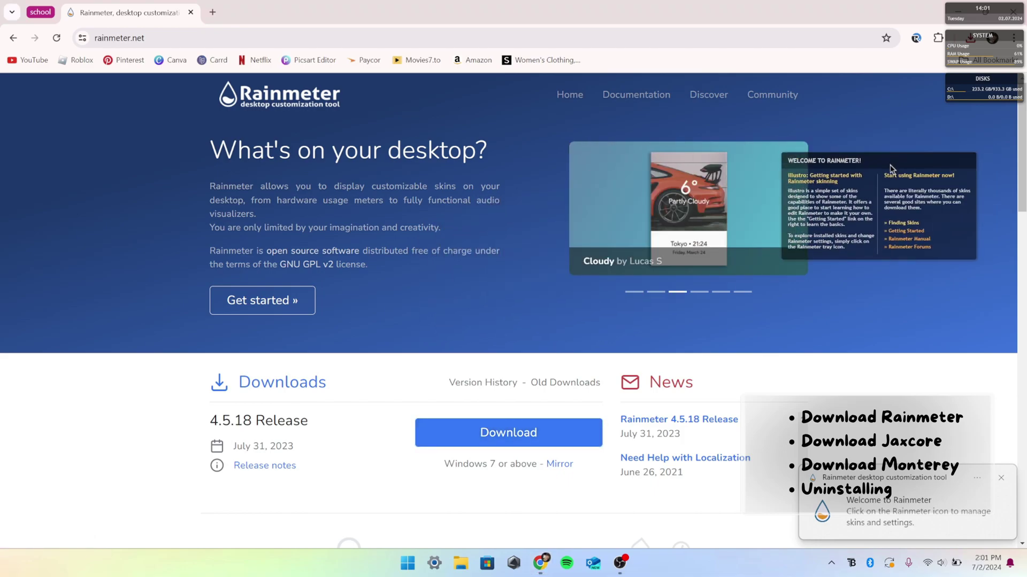
{"action": "right_click", "coordinate": [892, 166]}
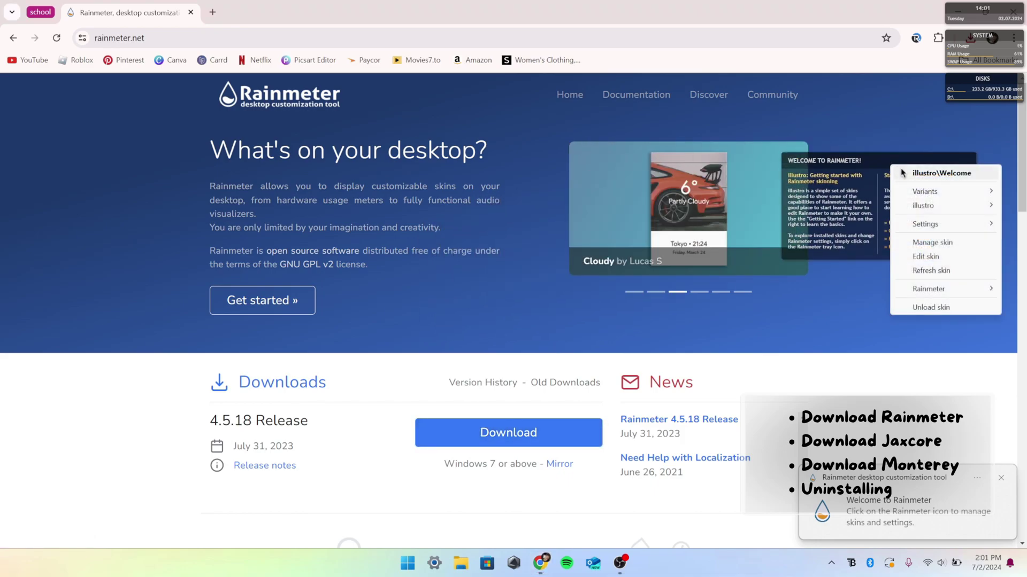
{"action": "left_click", "coordinate": [939, 308]}
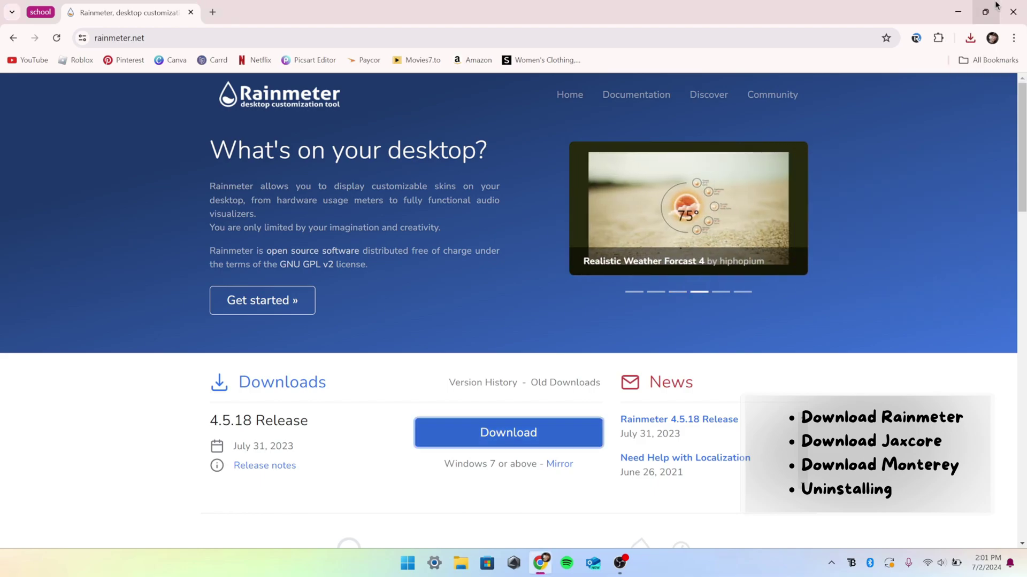
Open the creewick/MontereyRainmeter repository on GitHub in a new browser tab.
{"action": "left_click", "coordinate": [212, 12]}
{"action": "left_click", "coordinate": [149, 38]}
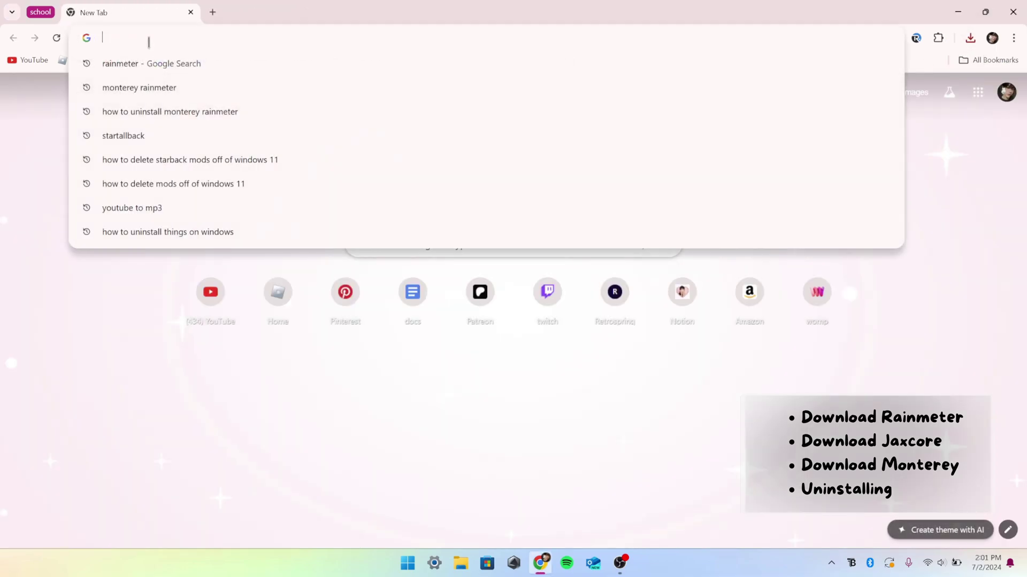
{"action": "type", "text": "montereyRainmeter"}
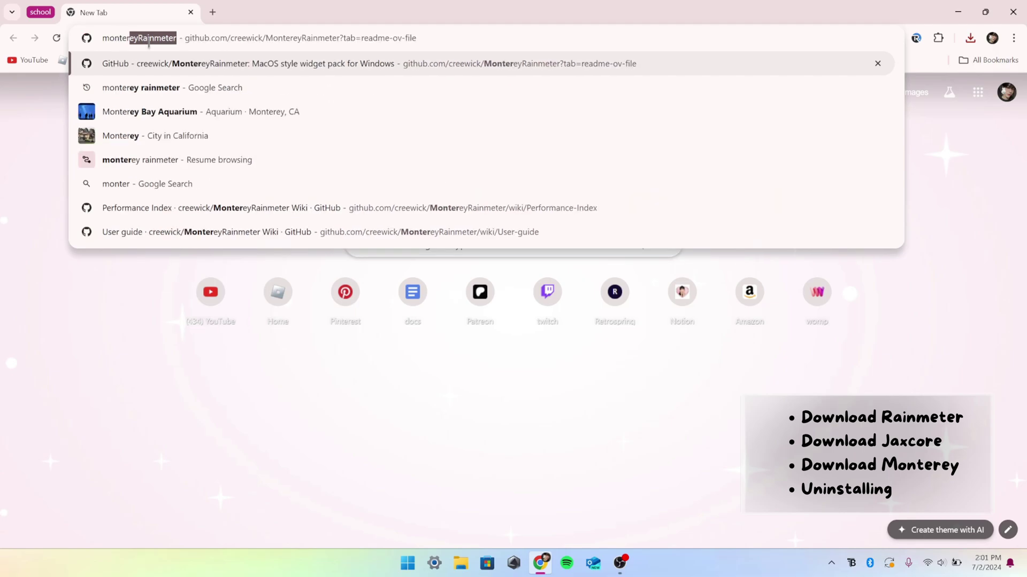
{"action": "left_click", "coordinate": [229, 63]}
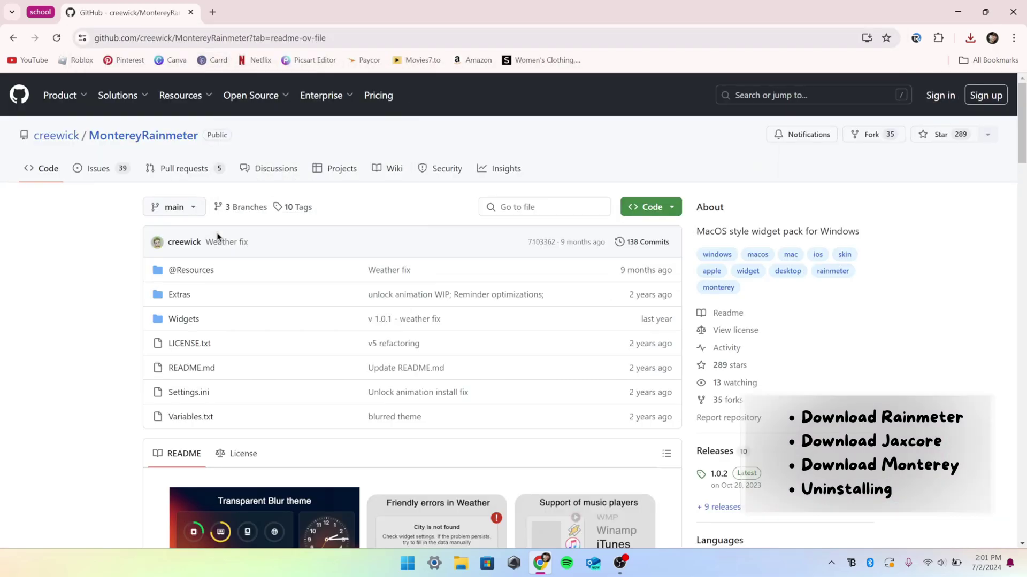
Download Monterey_1.0.2.rmskin from the repository's latest release.
{"action": "scroll", "coordinate": [704, 346], "scroll_direction": "down", "scroll_amount": 1}
{"action": "left_click", "coordinate": [715, 392]}
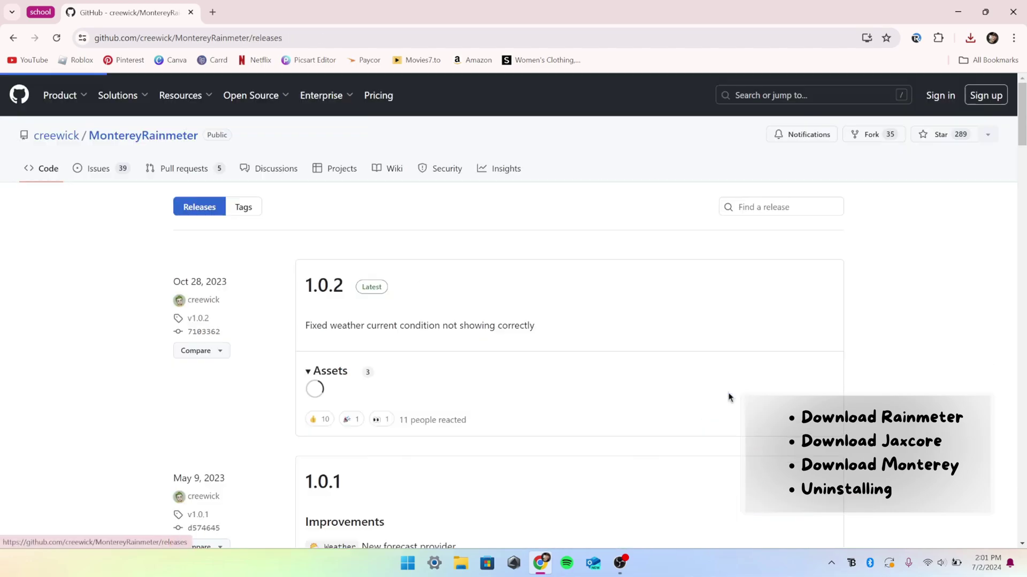
{"action": "left_click", "coordinate": [403, 400]}
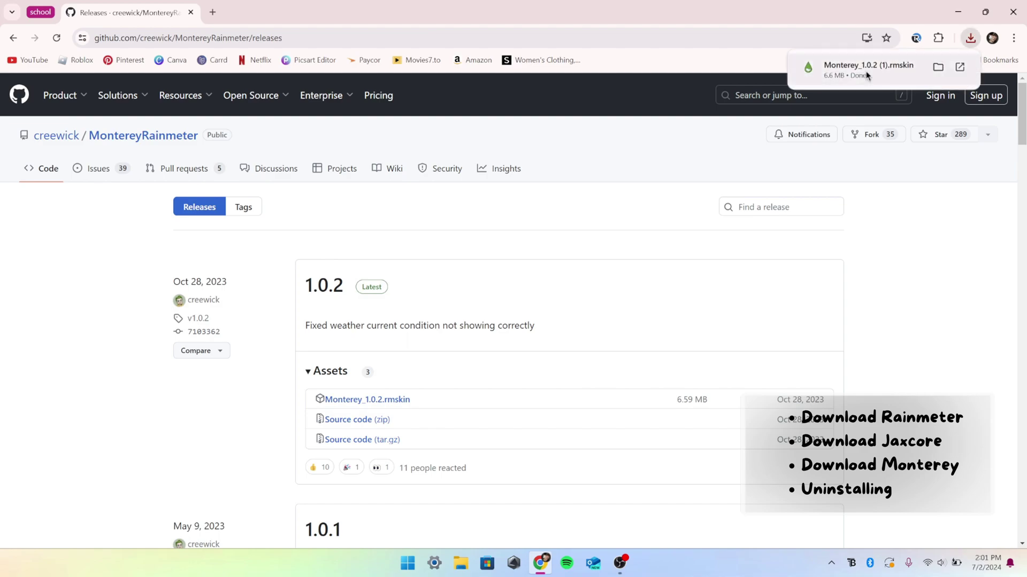
Install the downloaded Monterey skin package and close its Widgets settings window.
{"action": "left_click", "coordinate": [867, 75]}
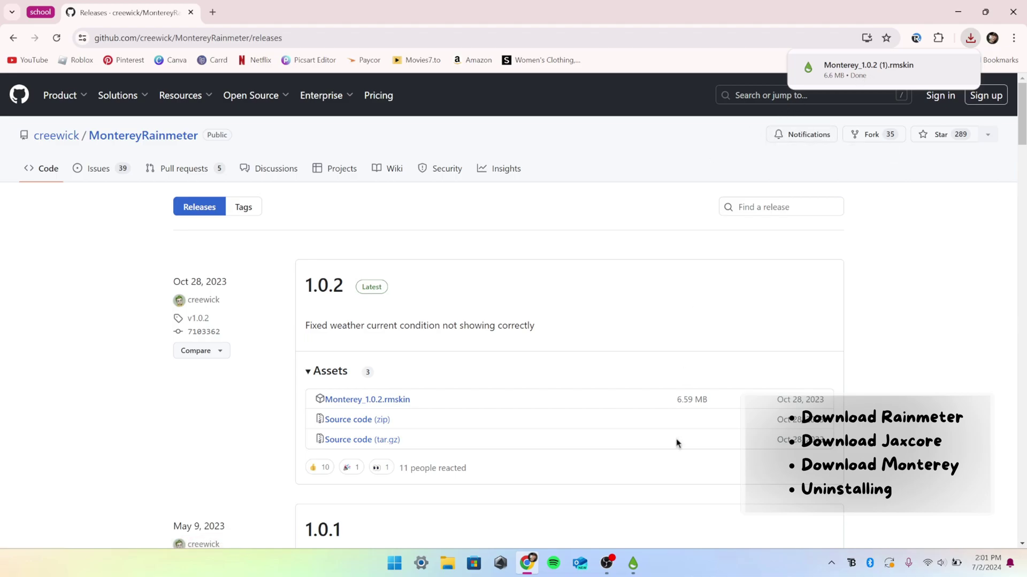
{"action": "left_click", "coordinate": [633, 563]}
{"action": "left_click", "coordinate": [554, 391]}
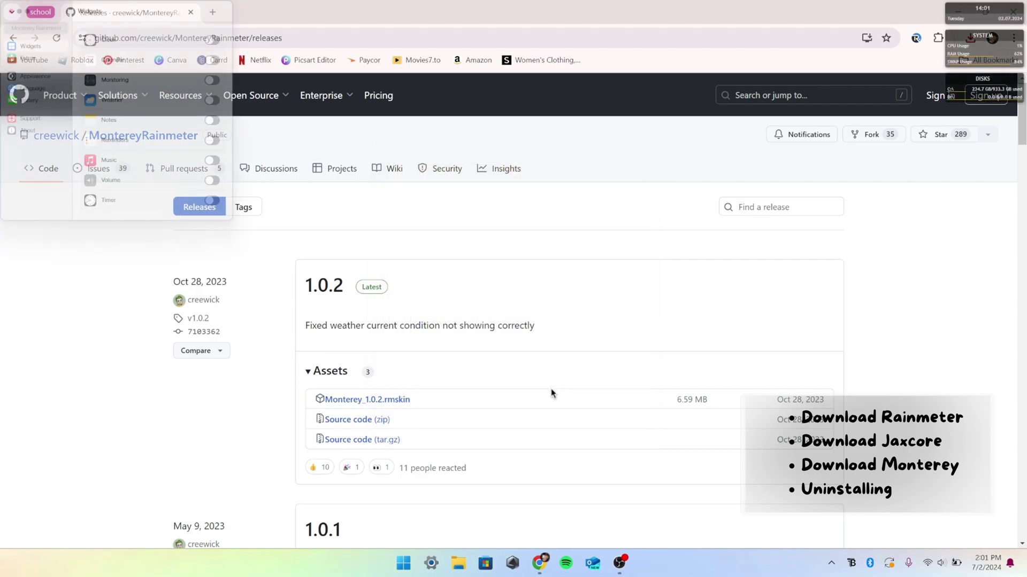
{"action": "left_click_drag", "start_coordinate": [113, 12], "coordinate": [552, 218]}
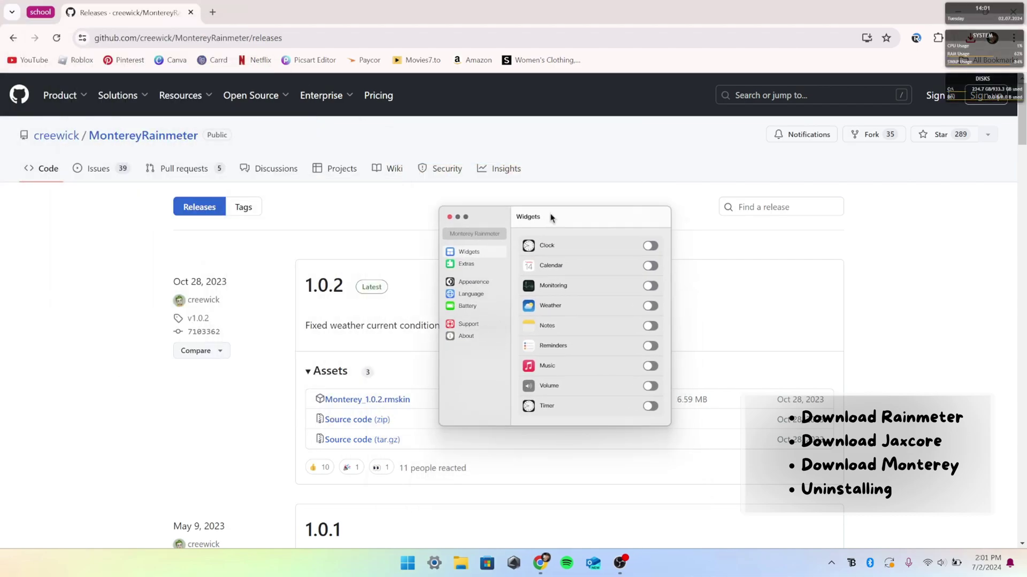
{"action": "left_click", "coordinate": [449, 217]}
Unload the default illustro clock, system and disk skins from the desktop.
{"action": "right_click", "coordinate": [995, 15]}
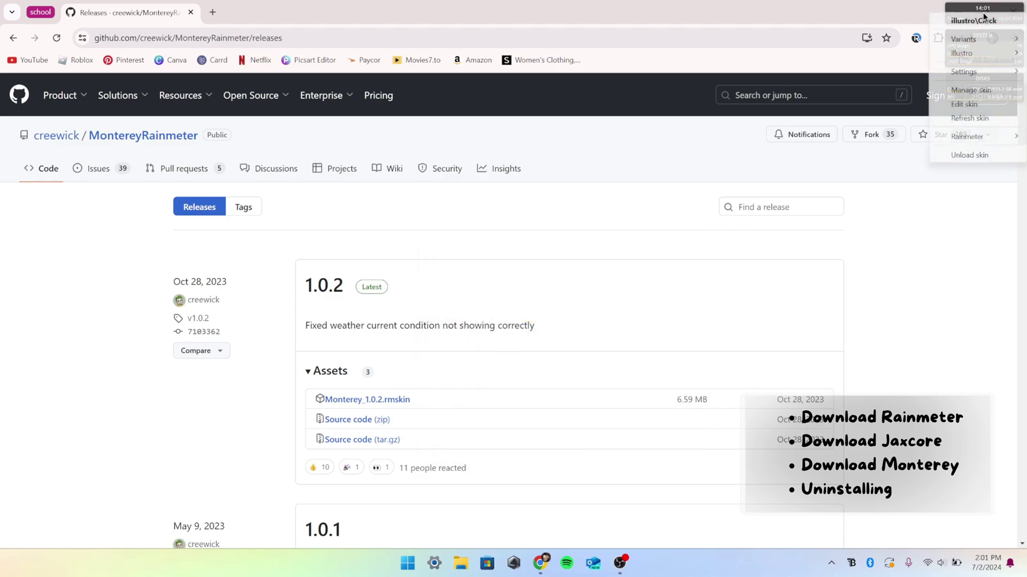
{"action": "left_click", "coordinate": [978, 155]}
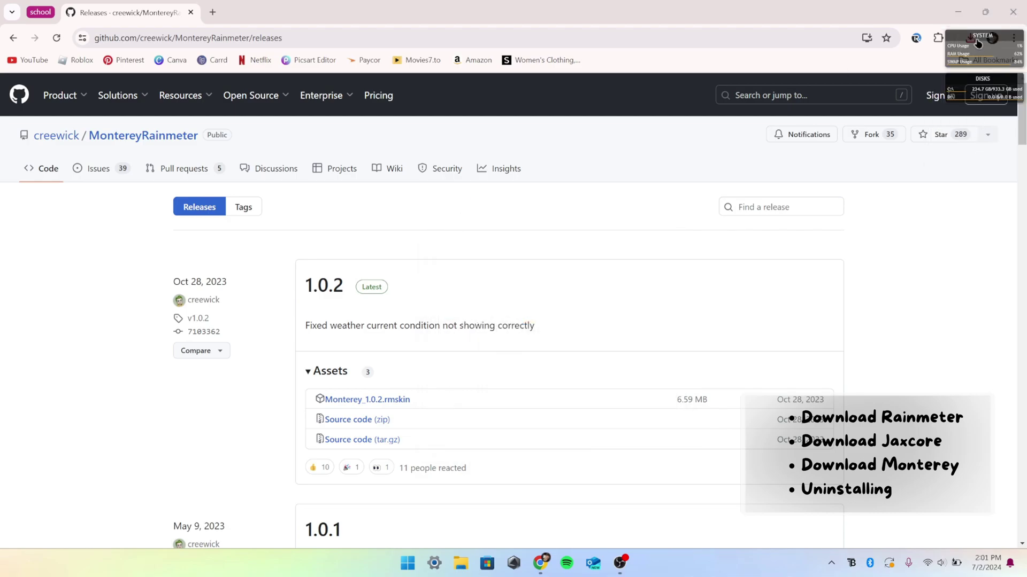
{"action": "right_click", "coordinate": [977, 43]}
{"action": "left_click", "coordinate": [979, 184]}
{"action": "right_click", "coordinate": [981, 83]}
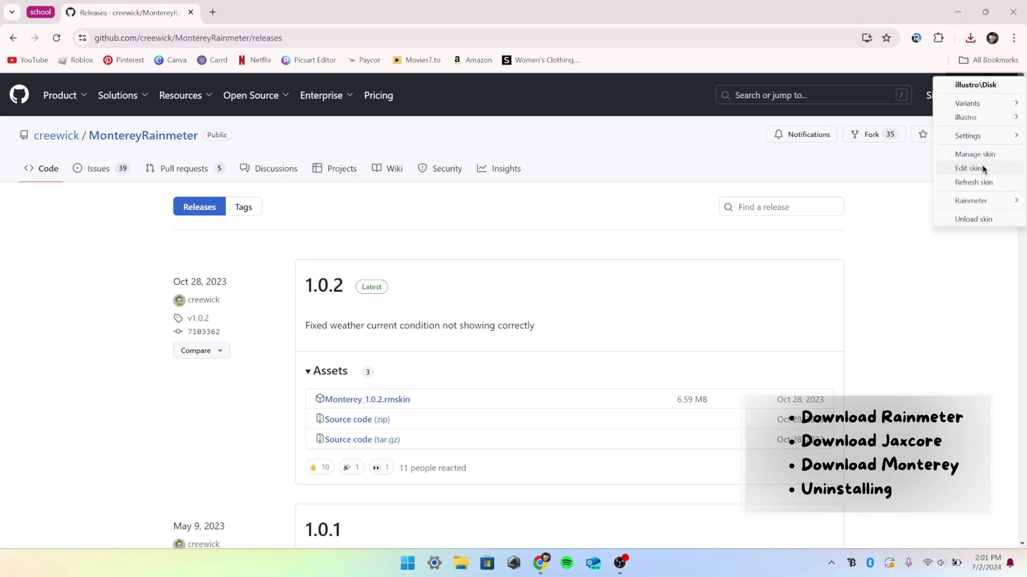
{"action": "left_click", "coordinate": [965, 220]}
Search for jaxcore in a new browser tab and open the JaxCore for Windows website.
{"action": "left_click", "coordinate": [212, 12]}
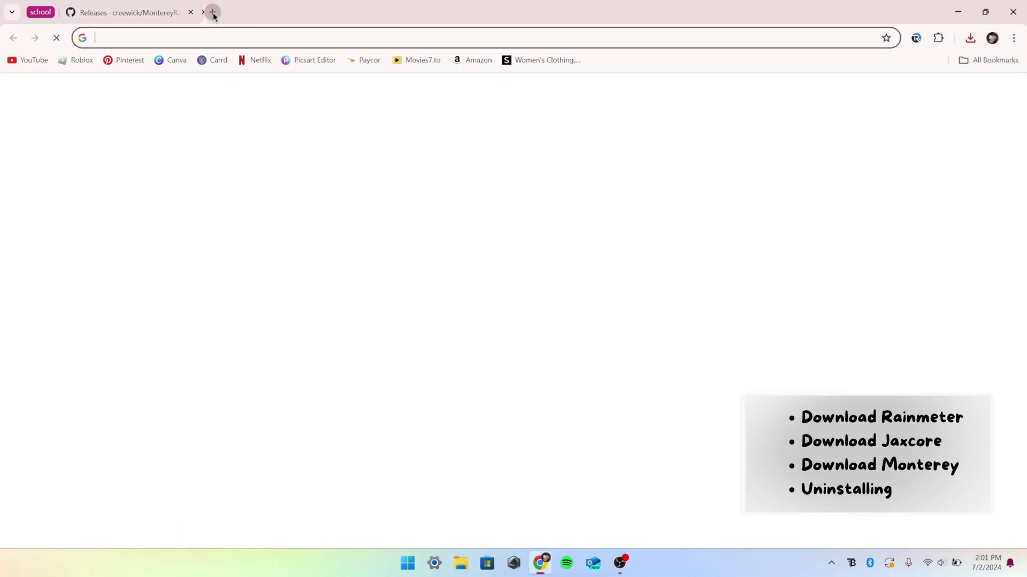
{"action": "type", "text": "j"}
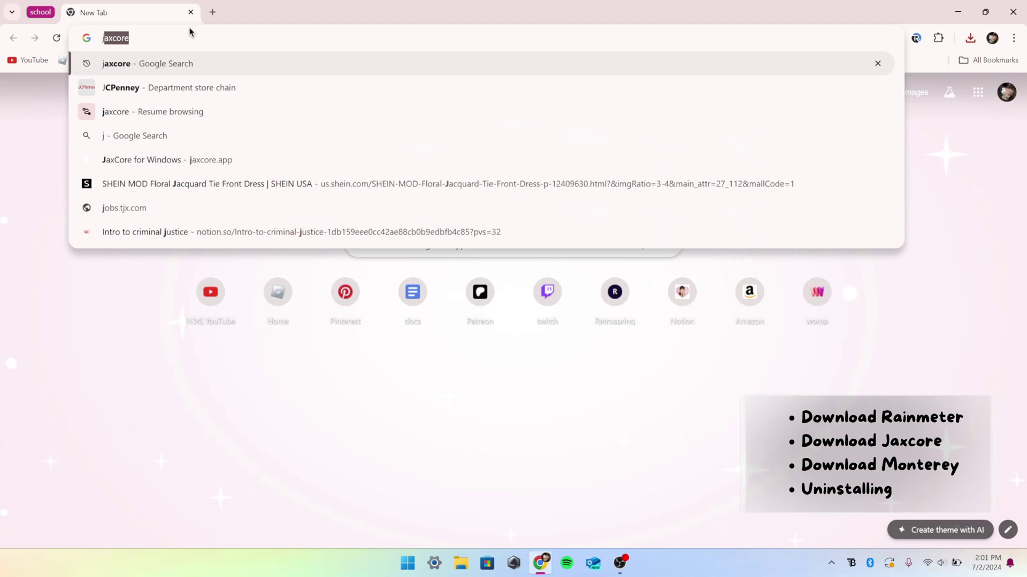
{"action": "type", "text": "ax"}
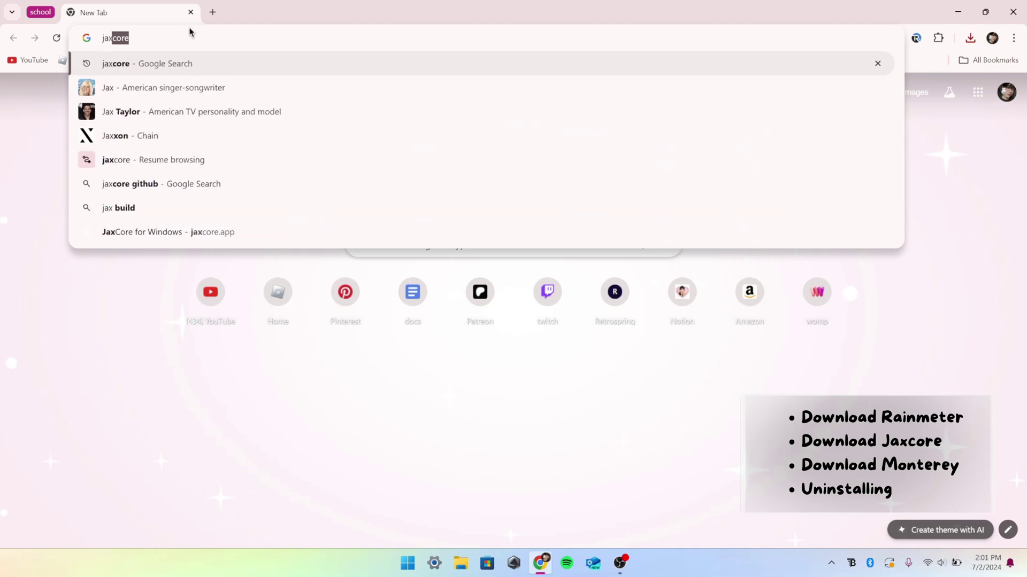
{"action": "left_click", "coordinate": [196, 63]}
{"action": "left_click", "coordinate": [217, 239]}
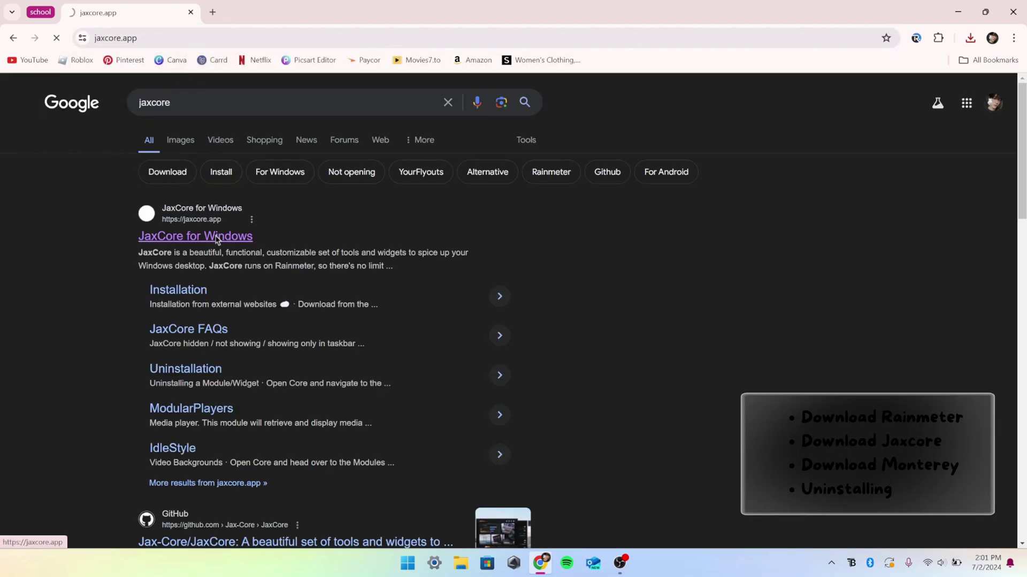
Download the JaxCore batch installer and run it, accepting the recommended hardware acceleration for Rainmeter.
{"action": "scroll", "coordinate": [540, 383], "scroll_direction": "down", "scroll_amount": 1}
{"action": "left_click", "coordinate": [615, 371]}
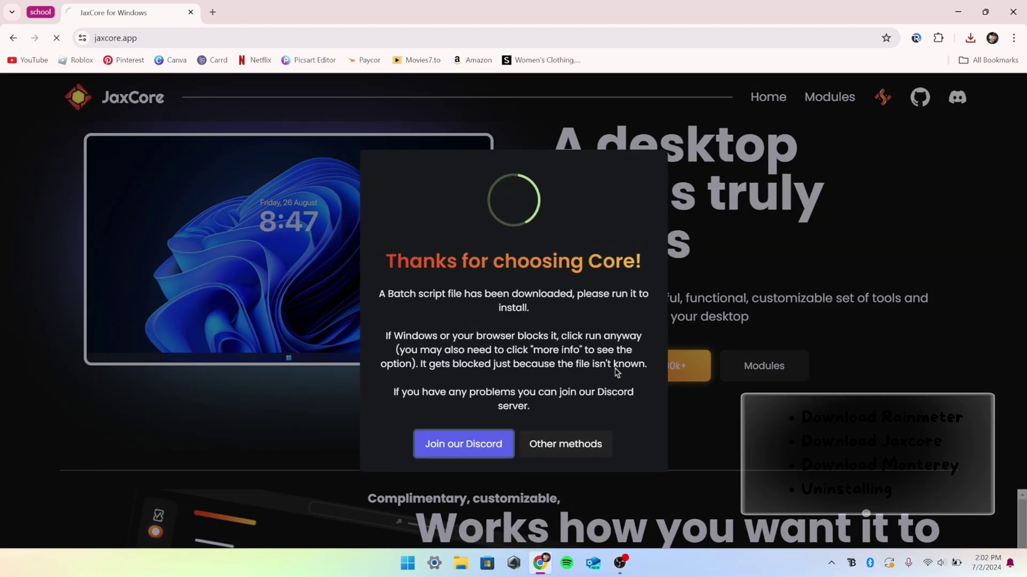
{"action": "left_click", "coordinate": [978, 42]}
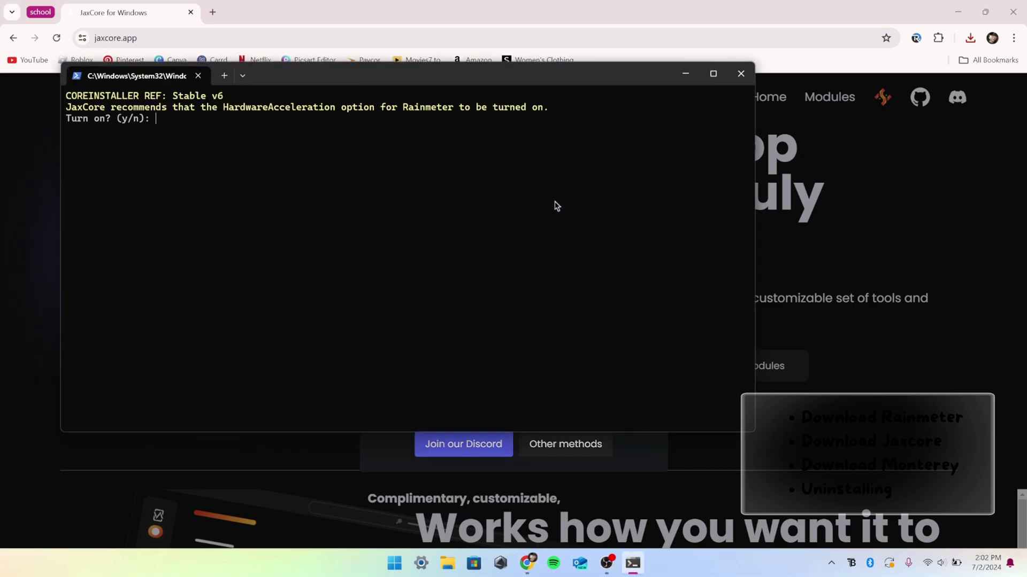
{"action": "key", "text": "Return"}
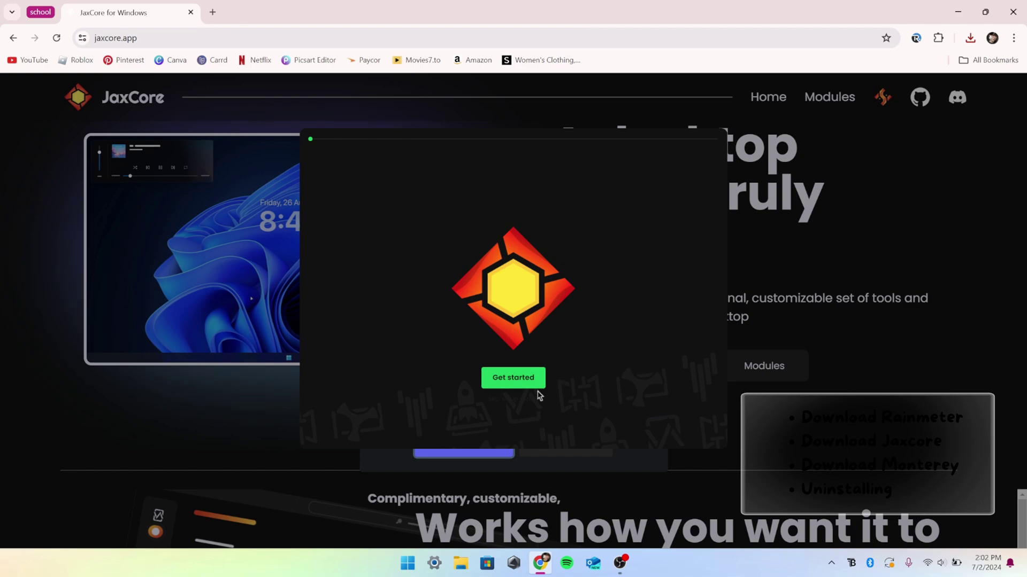
Complete the JaxCore welcome setup with its default options and install the YourFlyouts and YourMixer modules.
{"action": "left_click", "coordinate": [531, 385]}
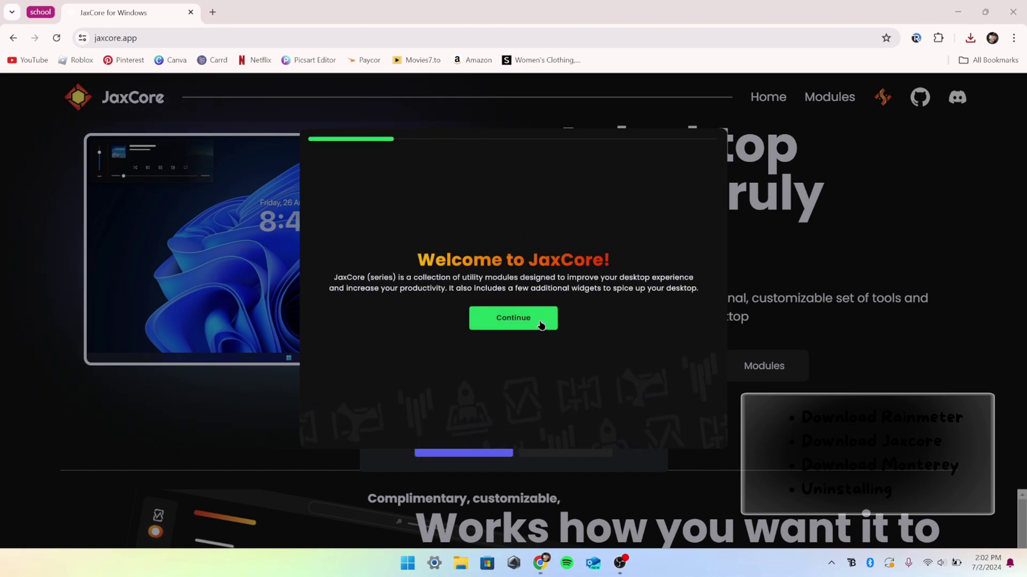
{"action": "left_click", "coordinate": [540, 321]}
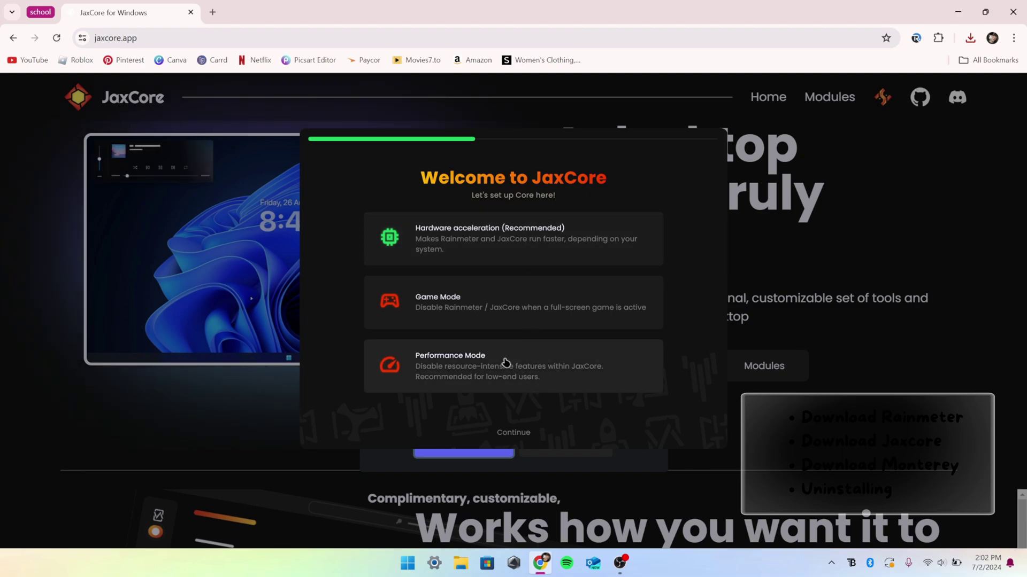
{"action": "left_click", "coordinate": [522, 435]}
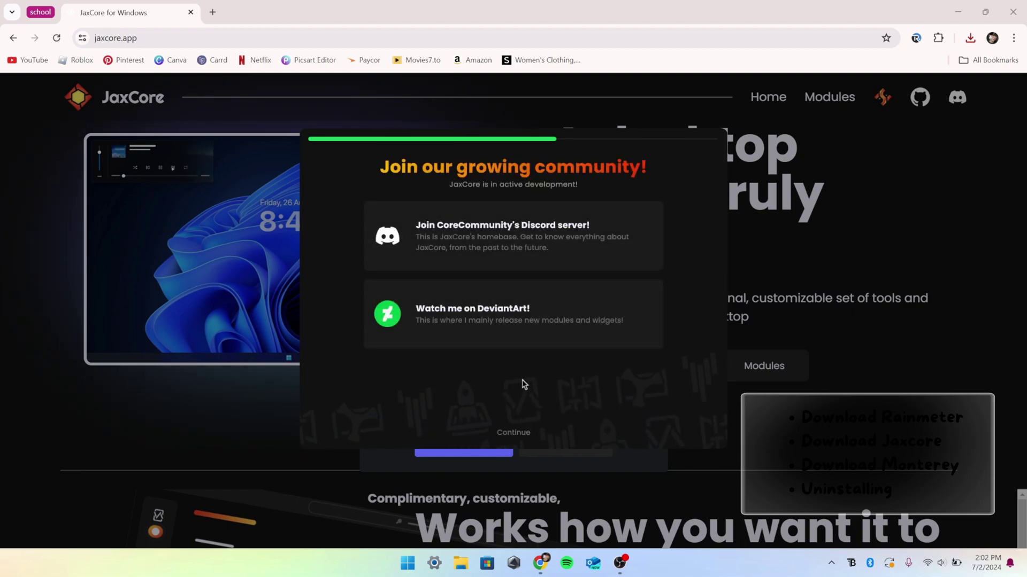
{"action": "left_click", "coordinate": [526, 437]}
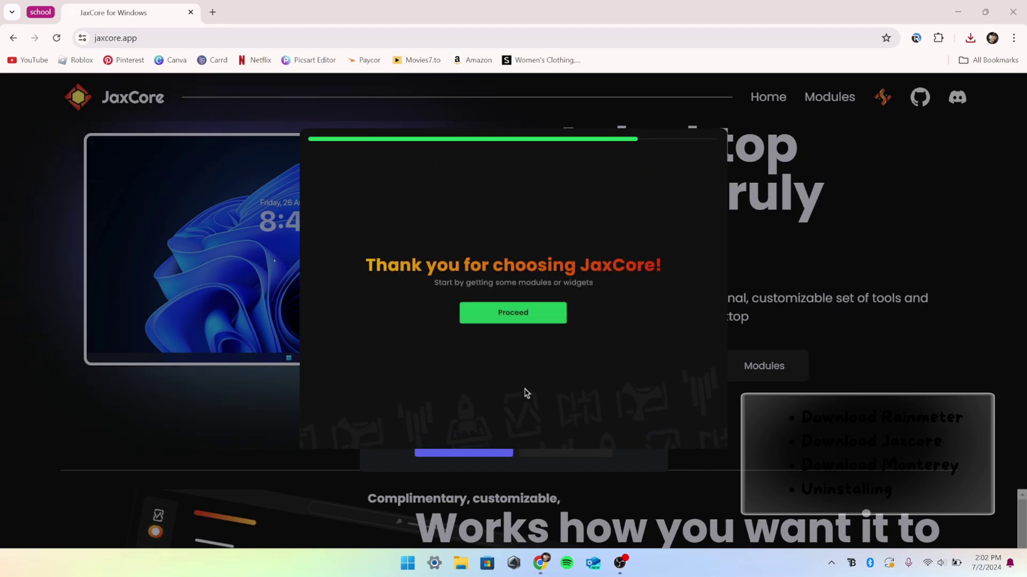
{"action": "left_click", "coordinate": [535, 324]}
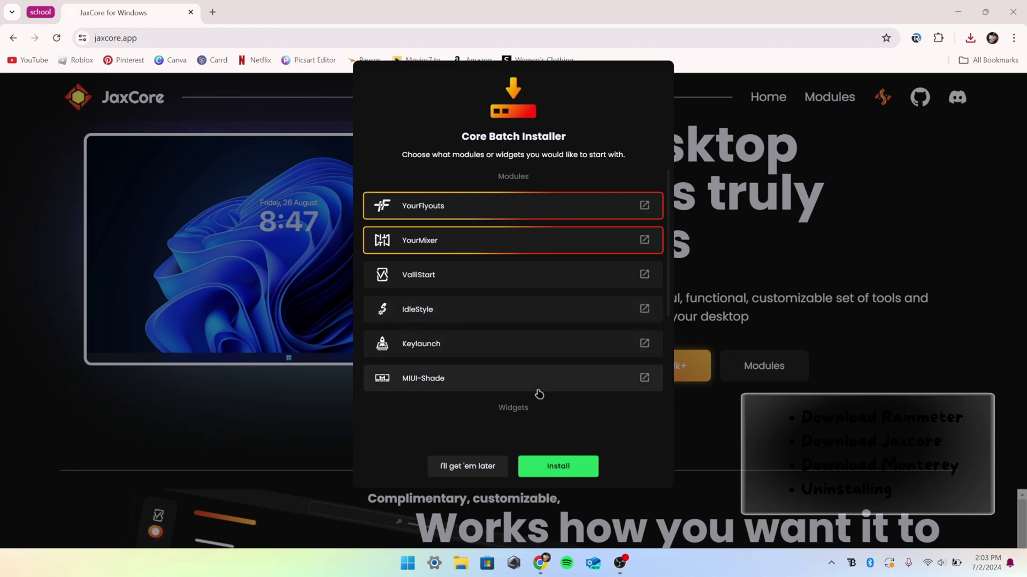
{"action": "left_click", "coordinate": [557, 467]}
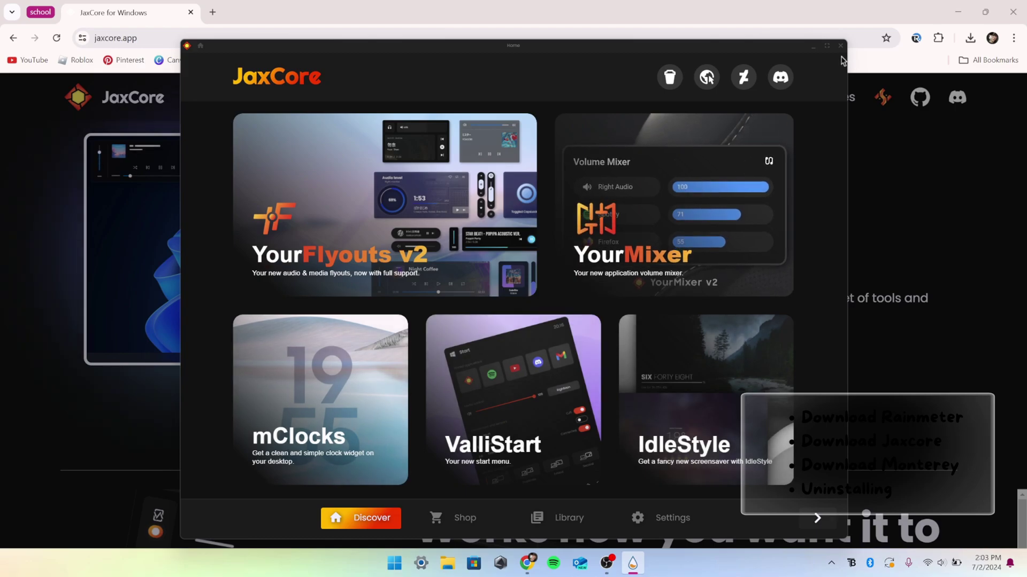
Install the ModularClocks widget from the JaxCore library.
{"action": "left_click", "coordinate": [583, 523]}
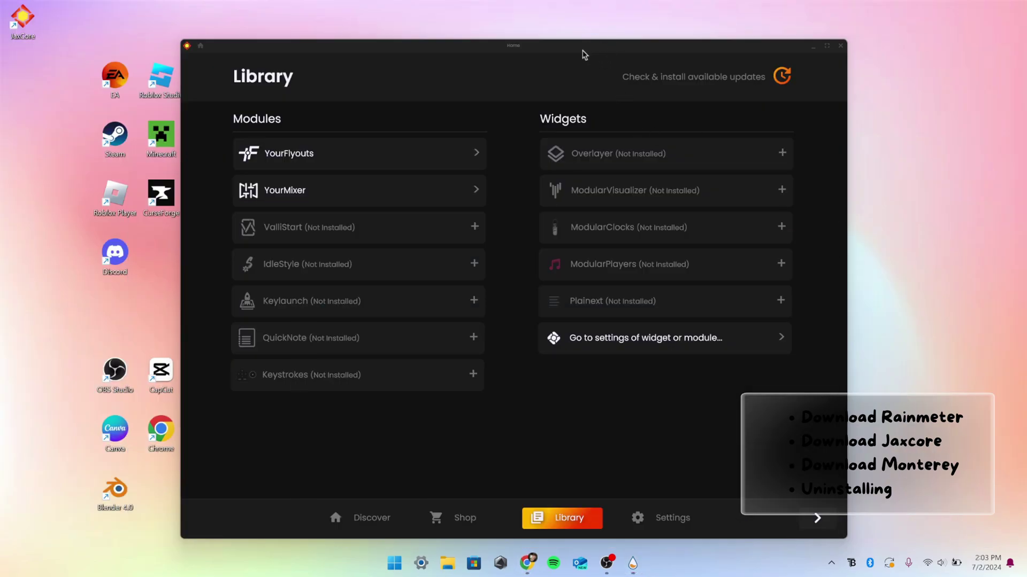
{"action": "left_click_drag", "start_coordinate": [582, 50], "coordinate": [635, 41]}
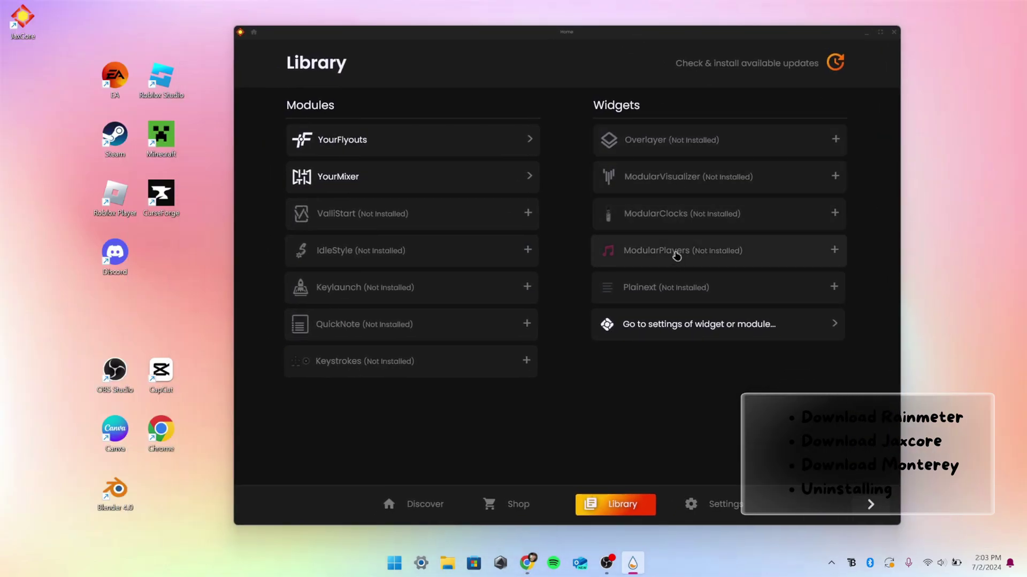
{"action": "left_click", "coordinate": [677, 226]}
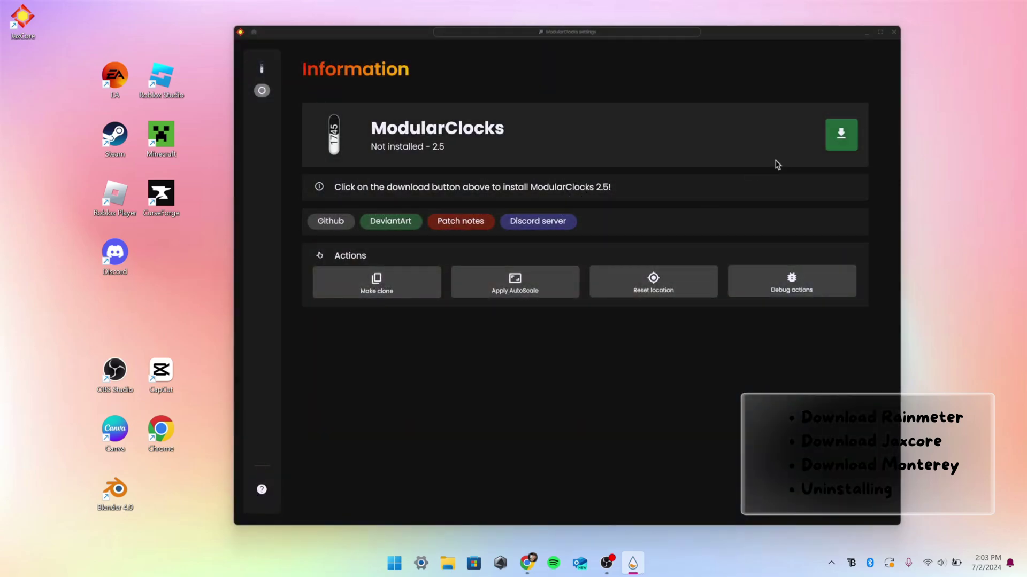
{"action": "left_click", "coordinate": [840, 134]}
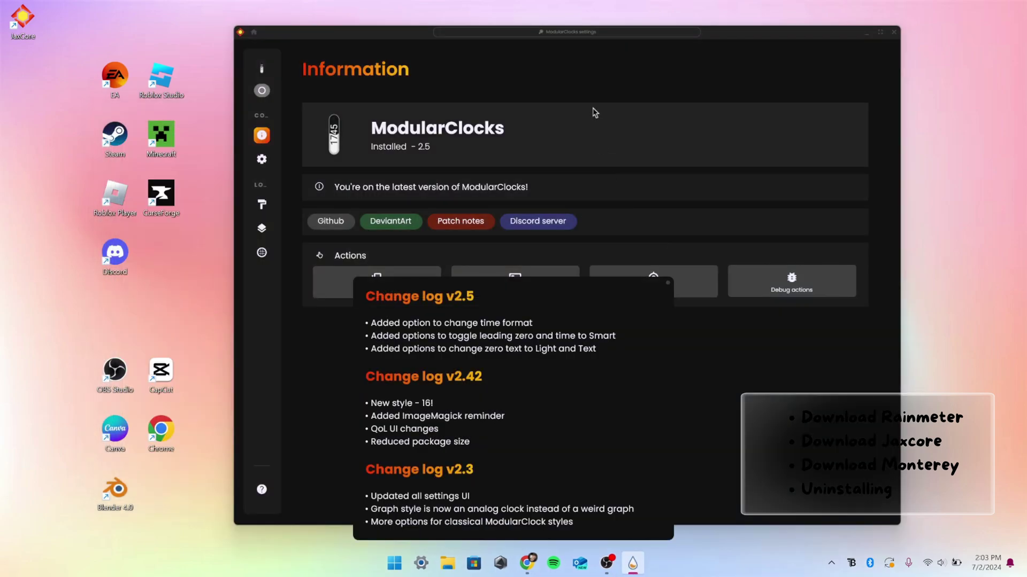
Dismiss the change log, choose clock style 16 in the ModularClocks general settings, and activate the widget.
{"action": "mouse_move", "coordinate": [274, 103]}
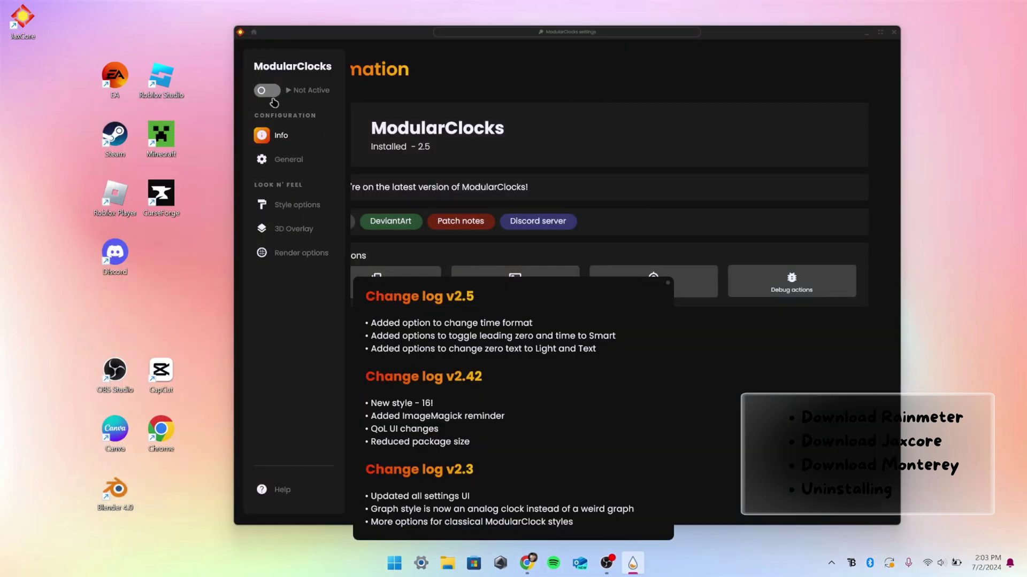
{"action": "left_click", "coordinate": [289, 160]}
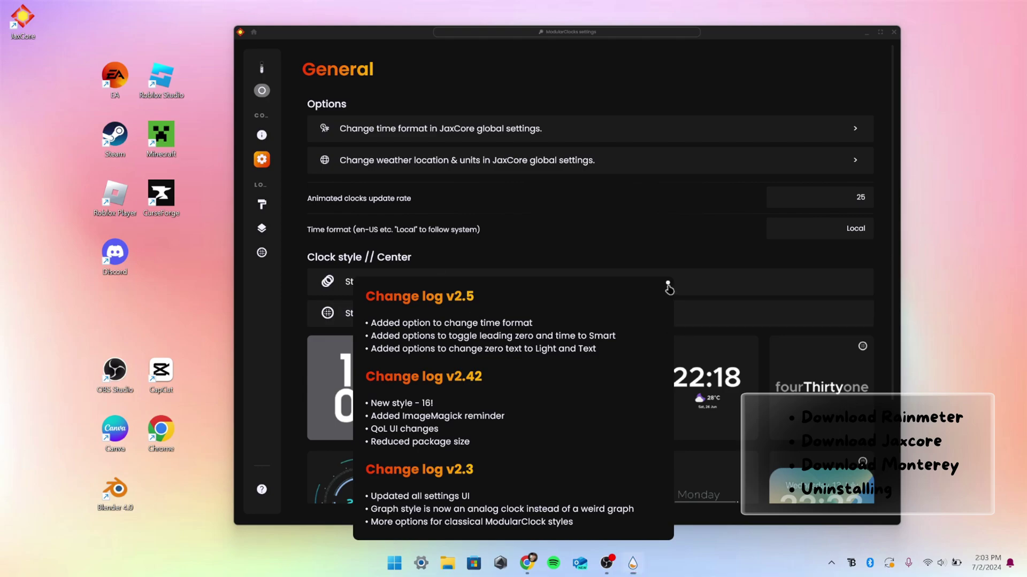
{"action": "left_click", "coordinate": [668, 285]}
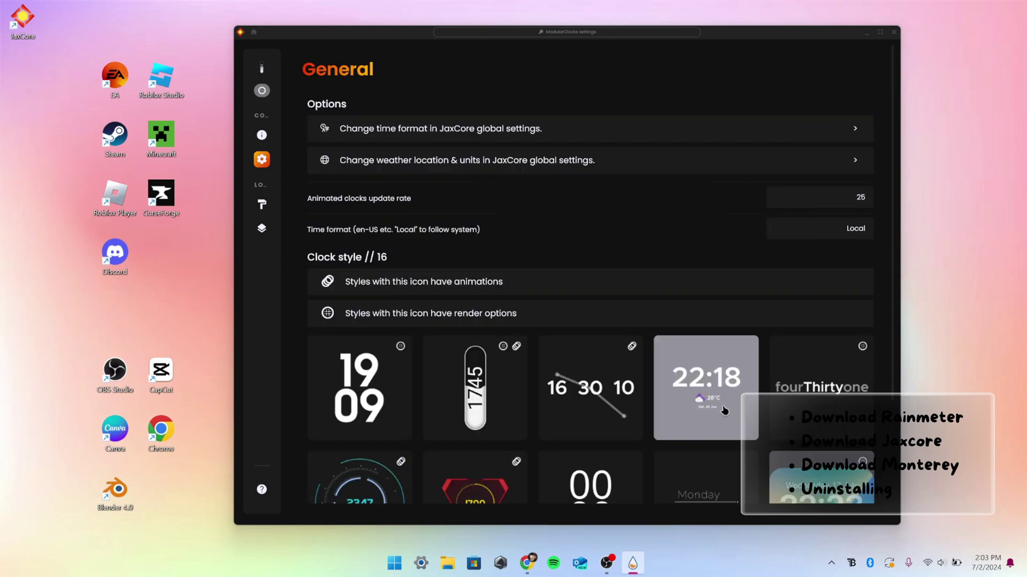
{"action": "scroll", "coordinate": [689, 347], "scroll_direction": "down", "scroll_amount": 1}
{"action": "scroll", "coordinate": [688, 347], "scroll_direction": "up", "scroll_amount": 1}
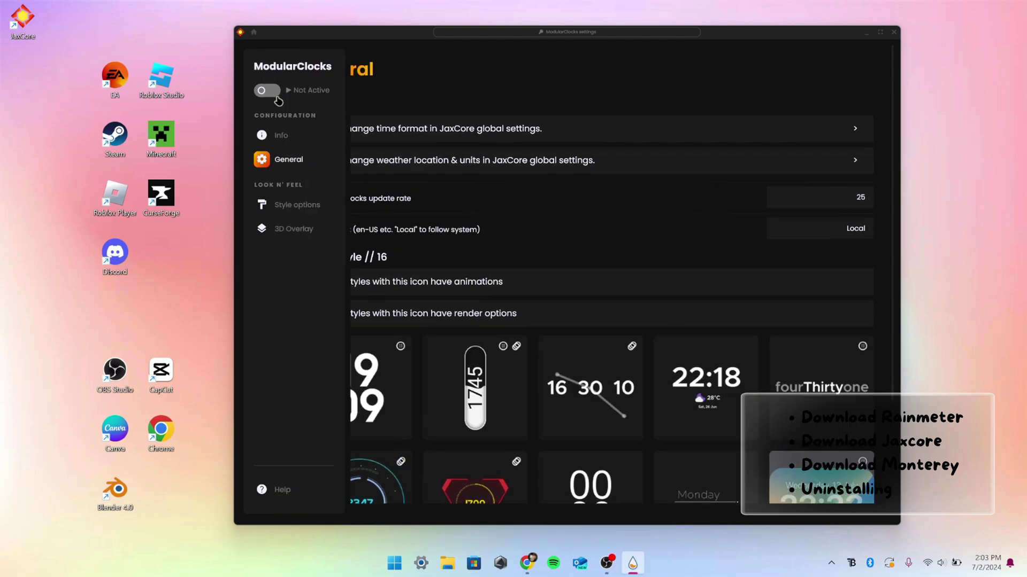
{"action": "left_click", "coordinate": [266, 91]}
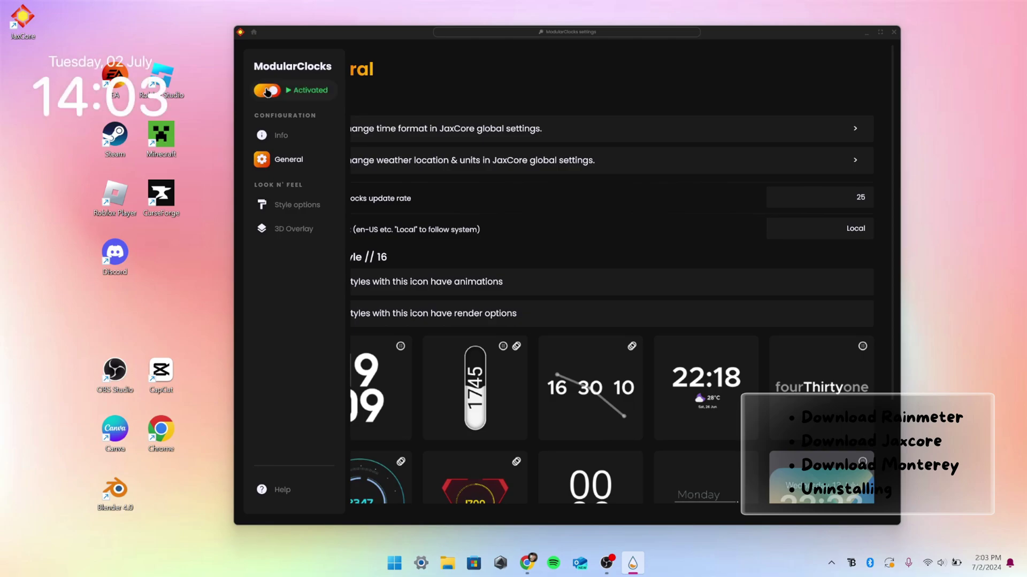
Open the style options for the 16 clock style and review its appearance, render and shadow settings.
{"action": "left_click", "coordinate": [291, 208]}
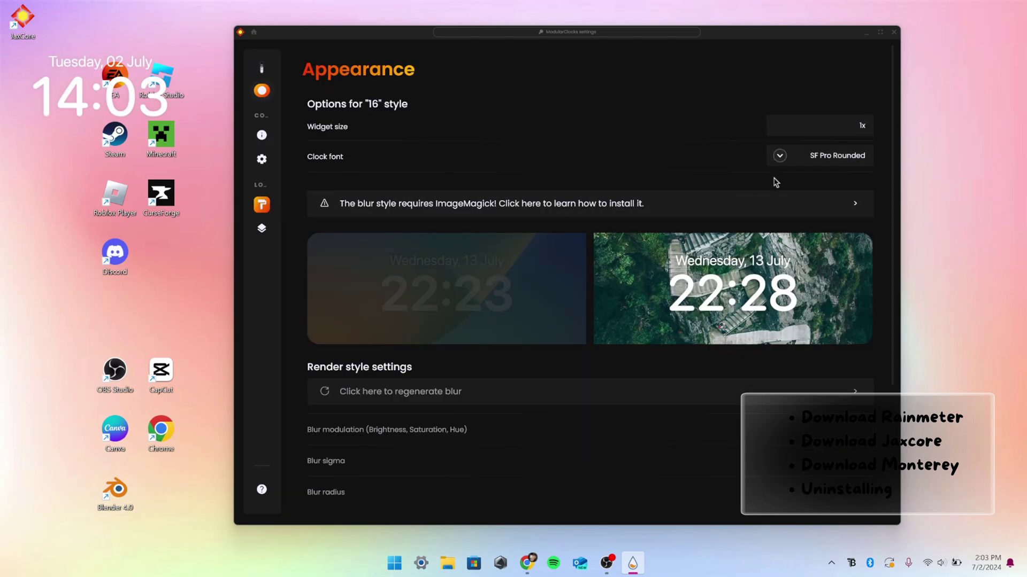
{"action": "scroll", "coordinate": [618, 240], "scroll_direction": "down", "scroll_amount": 3}
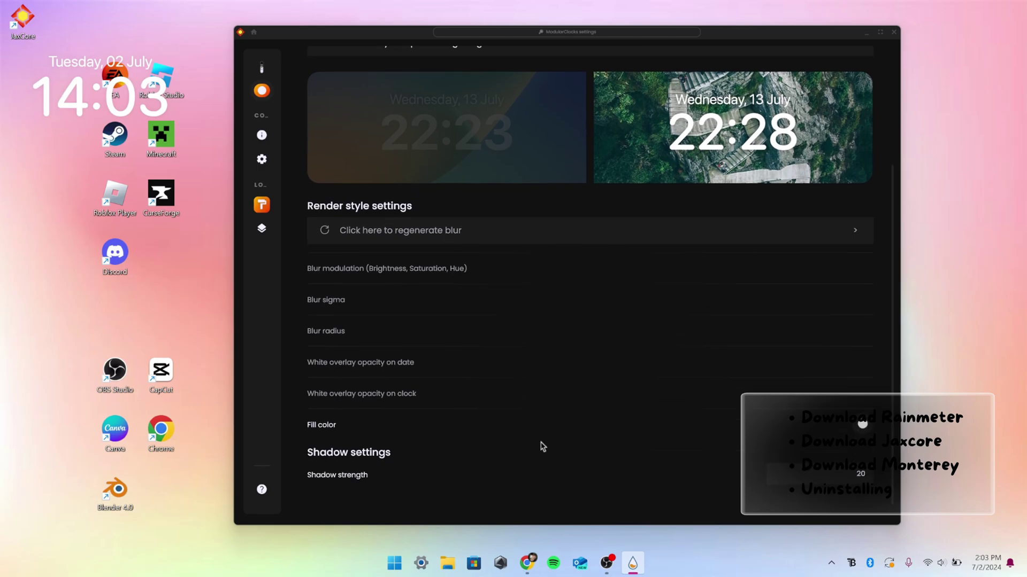
{"action": "scroll", "coordinate": [514, 487], "scroll_direction": "up", "scroll_amount": 3}
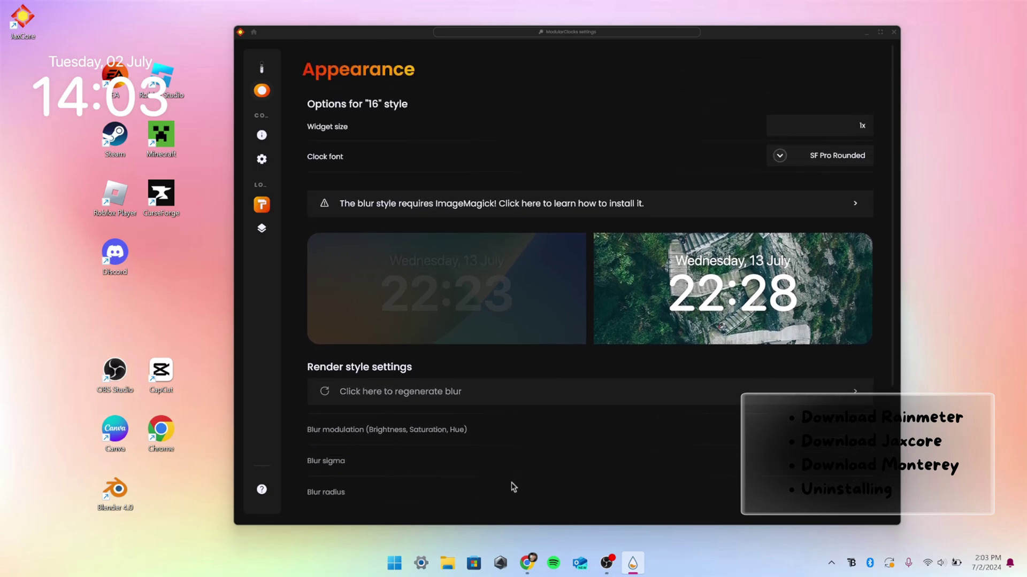
Try the SF Pro Rounded and Poppins clock fonts and the custom font option for the 16 style.
{"action": "left_click", "coordinate": [790, 157]}
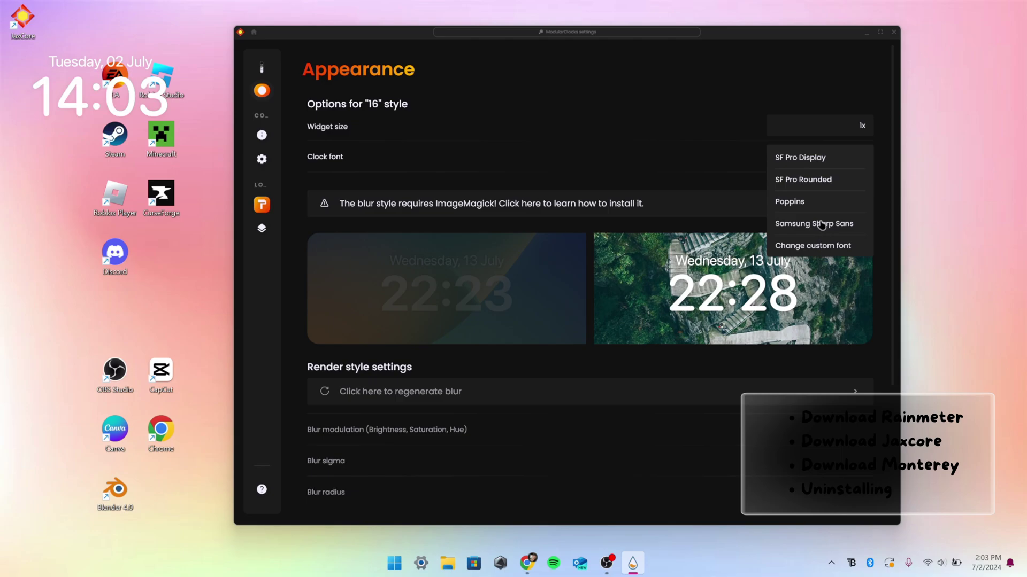
{"action": "left_click", "coordinate": [808, 182]}
{"action": "left_click", "coordinate": [784, 156]}
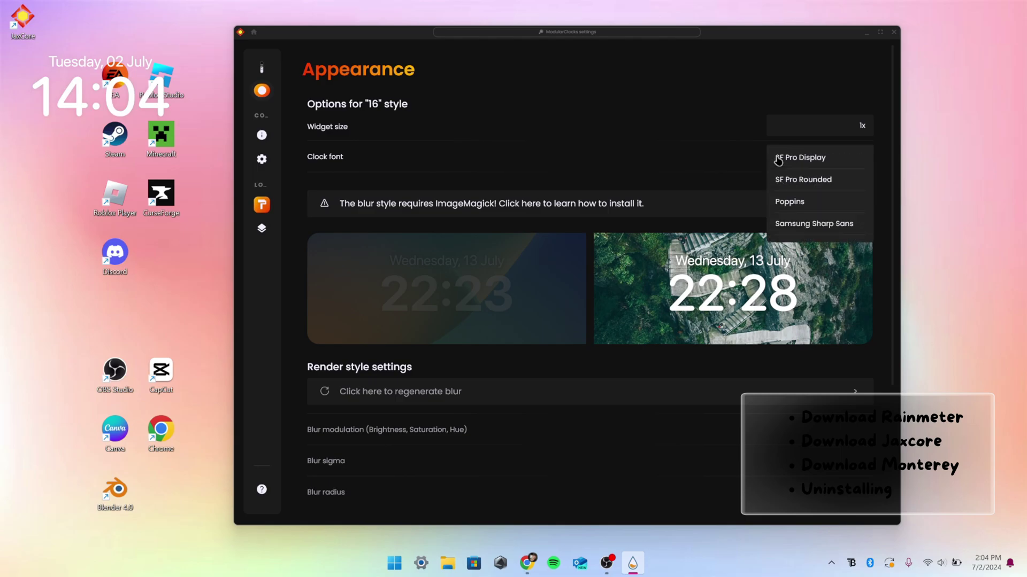
{"action": "left_click", "coordinate": [809, 204]}
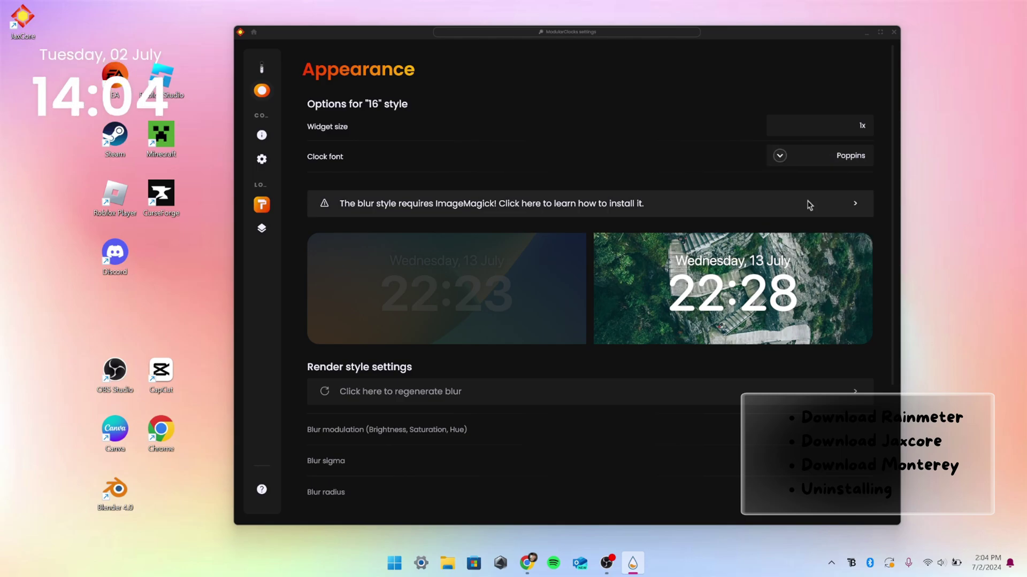
{"action": "left_click", "coordinate": [780, 156]}
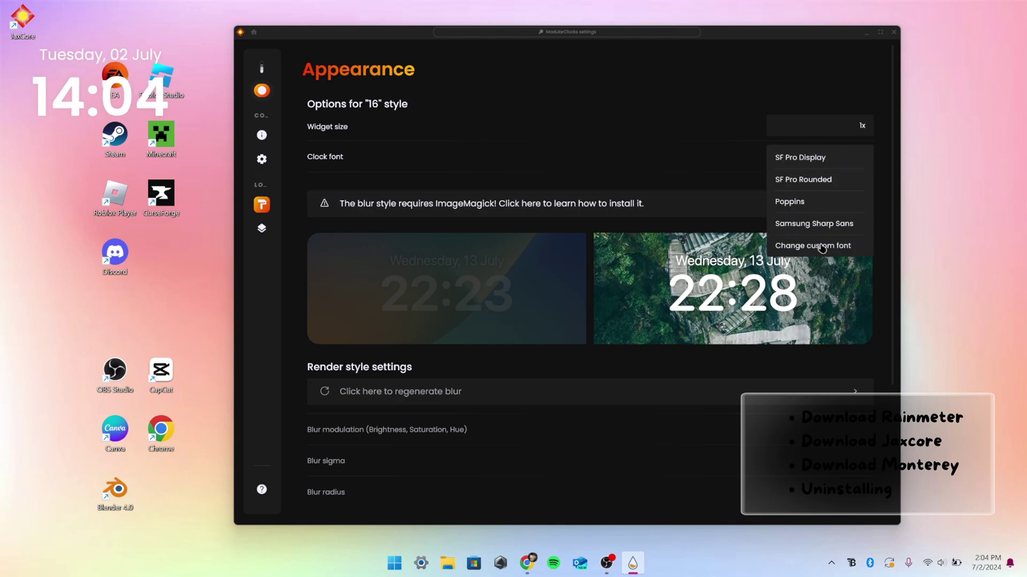
{"action": "left_click", "coordinate": [821, 247]}
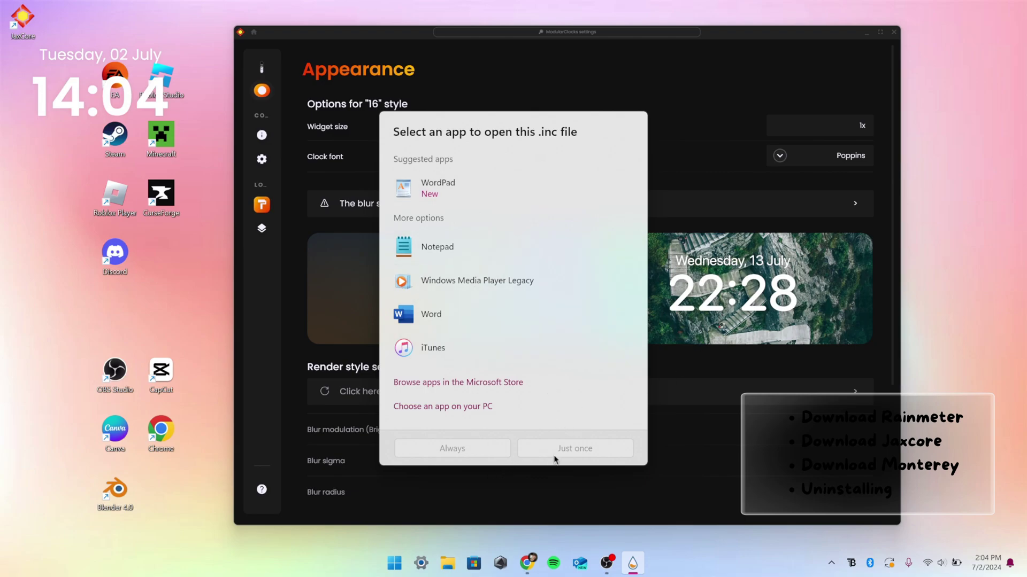
{"action": "left_click", "coordinate": [739, 151]}
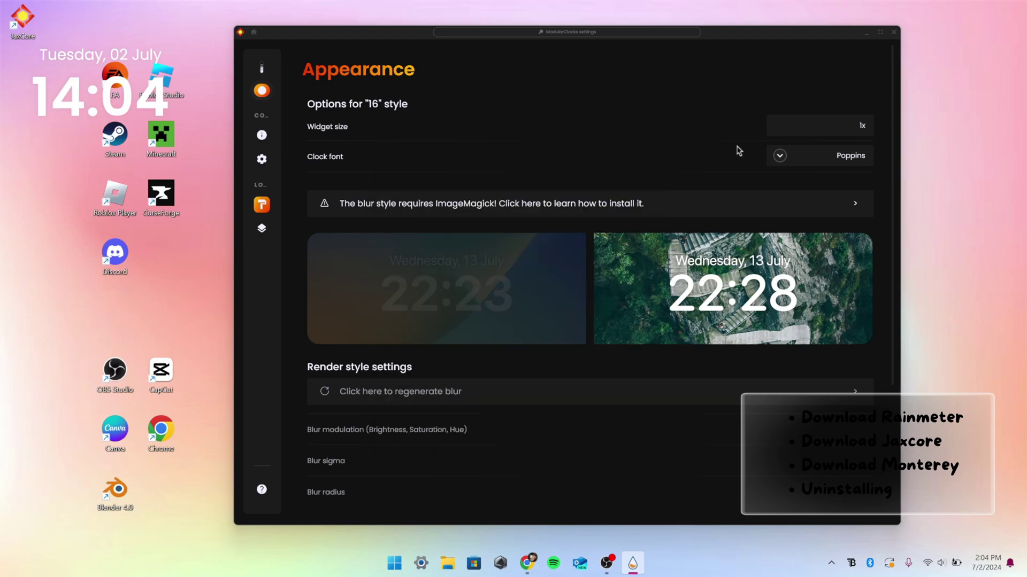
Set the clock font to SF Pro Display and place the clock widget on the desktop beside the icon columns.
{"action": "left_click", "coordinate": [791, 162]}
{"action": "left_click", "coordinate": [811, 163]}
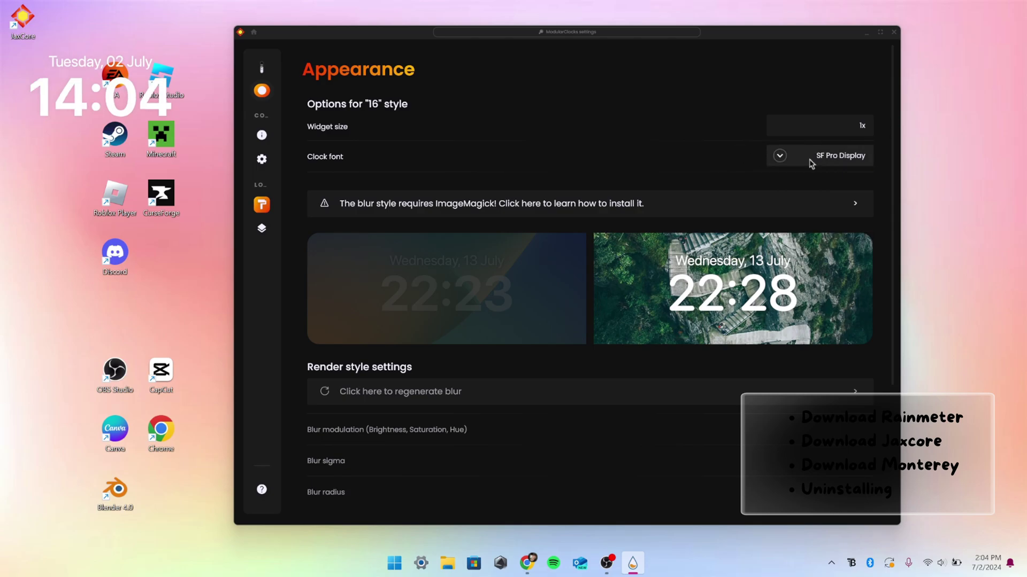
{"action": "mouse_move", "coordinate": [261, 82]}
{"action": "left_click", "coordinate": [894, 32]}
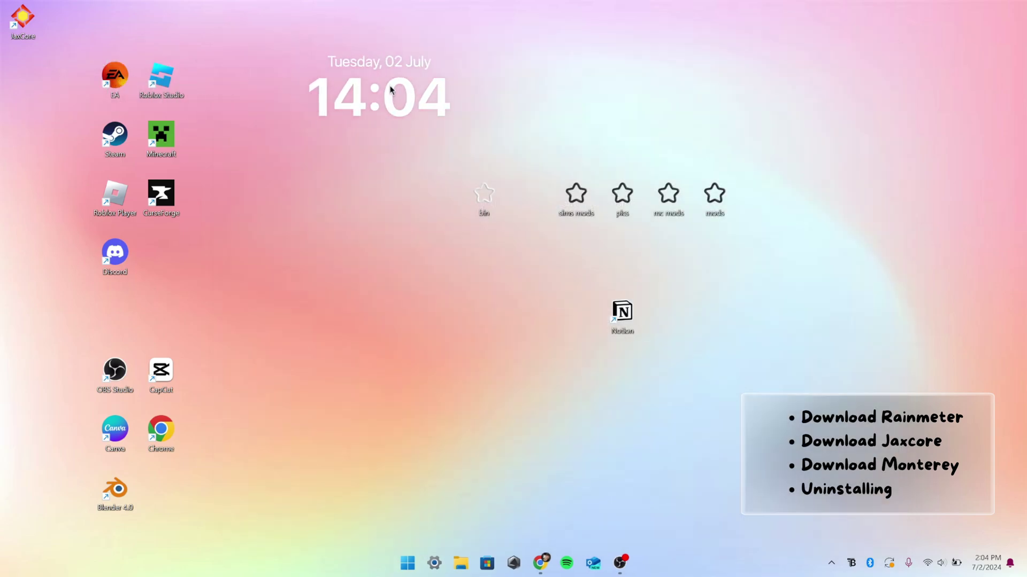
{"action": "left_click_drag", "start_coordinate": [376, 113], "coordinate": [343, 119]}
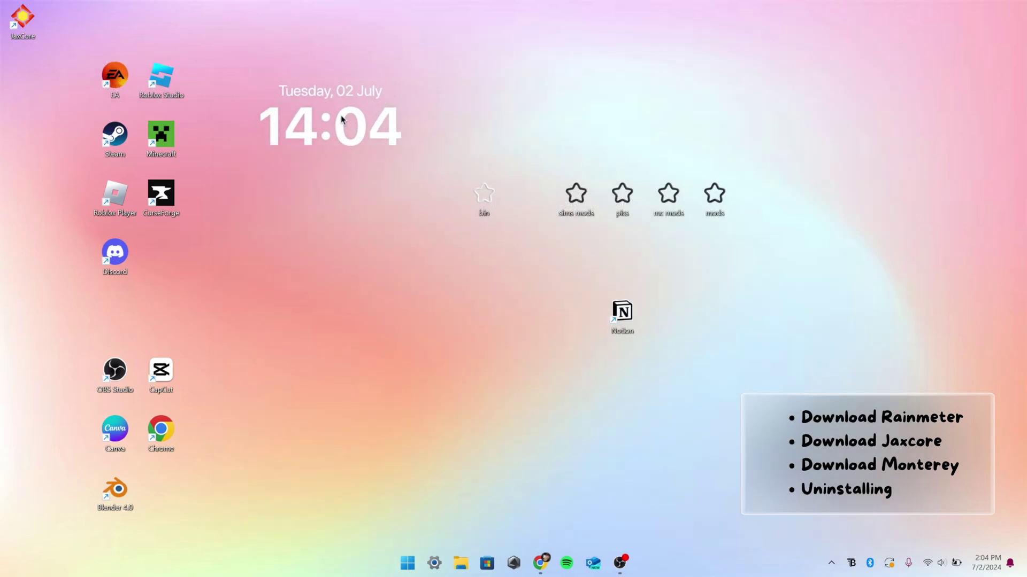
Load the Monterey Settings.ini skin from the Rainmeter manager and move its settings window to an empty area of the desktop.
{"action": "left_click", "coordinate": [832, 561]}
{"action": "left_click", "coordinate": [855, 505]}
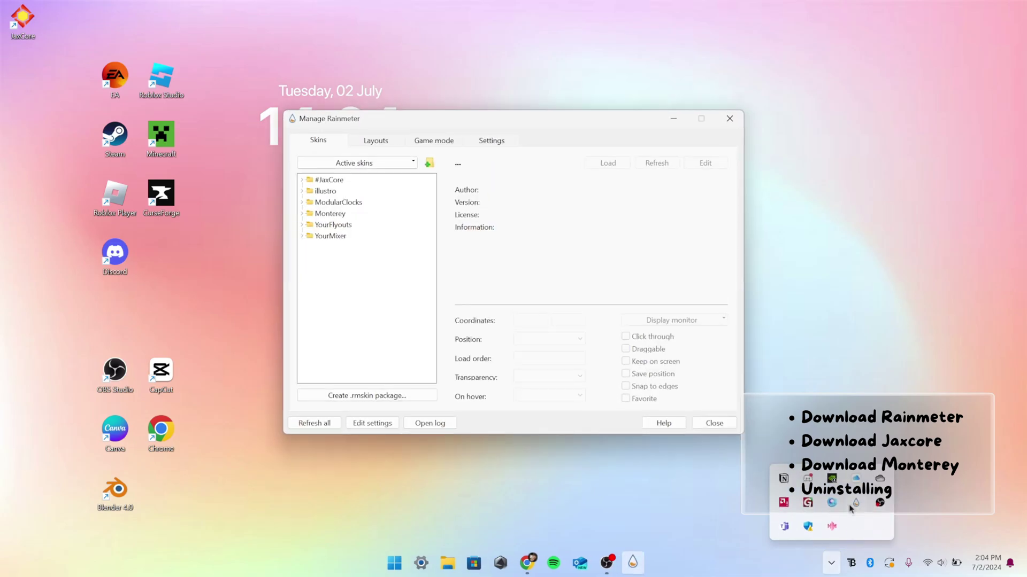
{"action": "double_click", "coordinate": [334, 216]}
{"action": "double_click", "coordinate": [339, 247]}
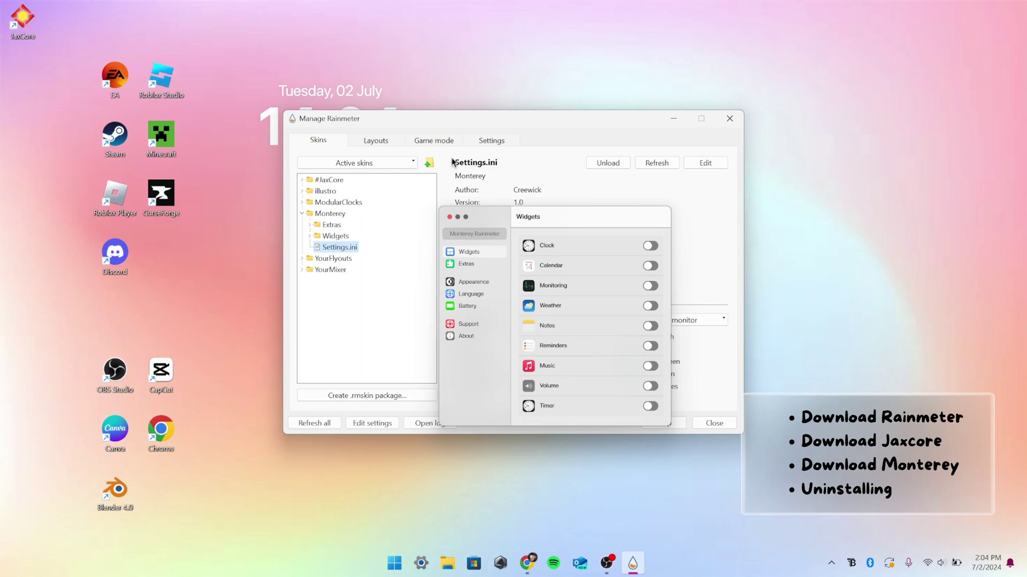
{"action": "left_click", "coordinate": [730, 119]}
{"action": "left_click_drag", "start_coordinate": [539, 220], "coordinate": [835, 109]}
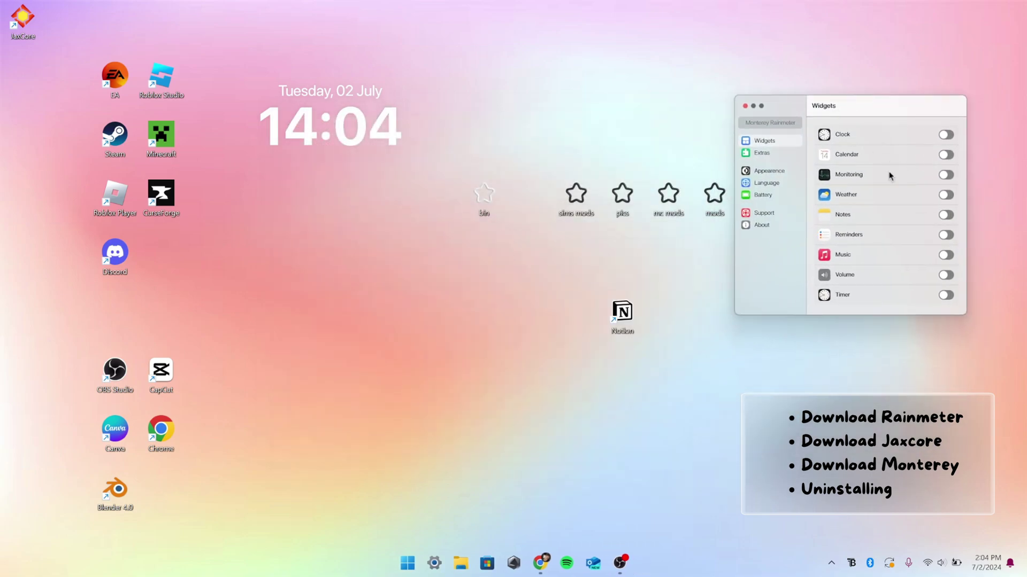
Enable the Calendar, Weather and Notes widgets, placing Calendar and Notes side by side under the clock and Weather beneath Calendar.
{"action": "left_click", "coordinate": [946, 155]}
{"action": "left_click_drag", "start_coordinate": [37, 51], "coordinate": [298, 229]}
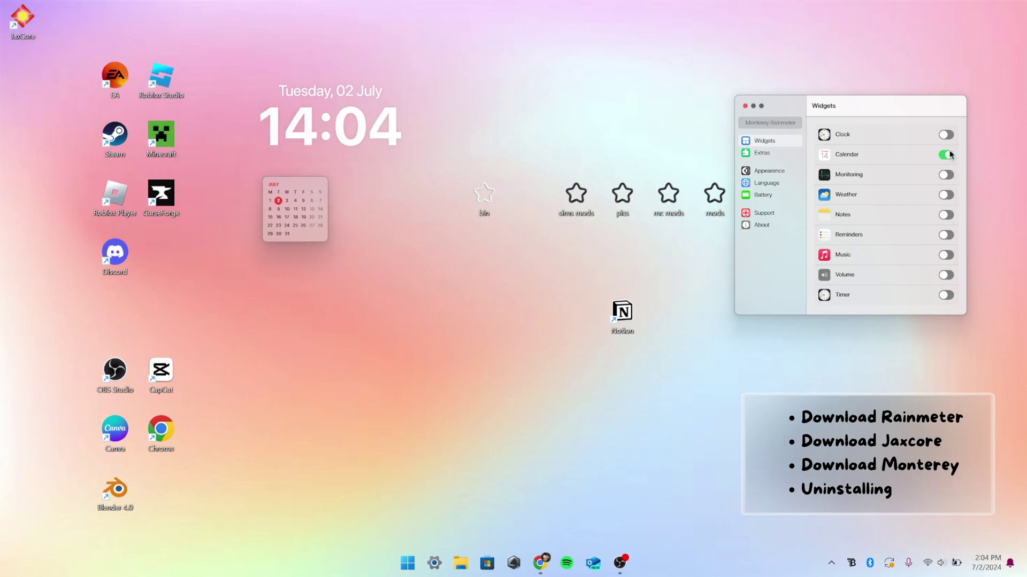
{"action": "left_click", "coordinate": [946, 195]}
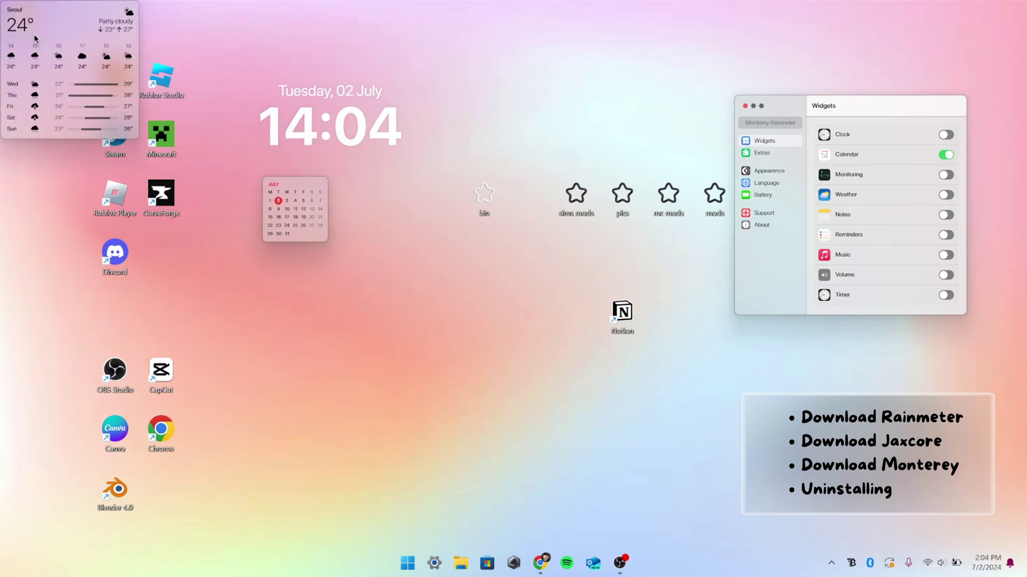
{"action": "left_click_drag", "start_coordinate": [37, 42], "coordinate": [297, 293]}
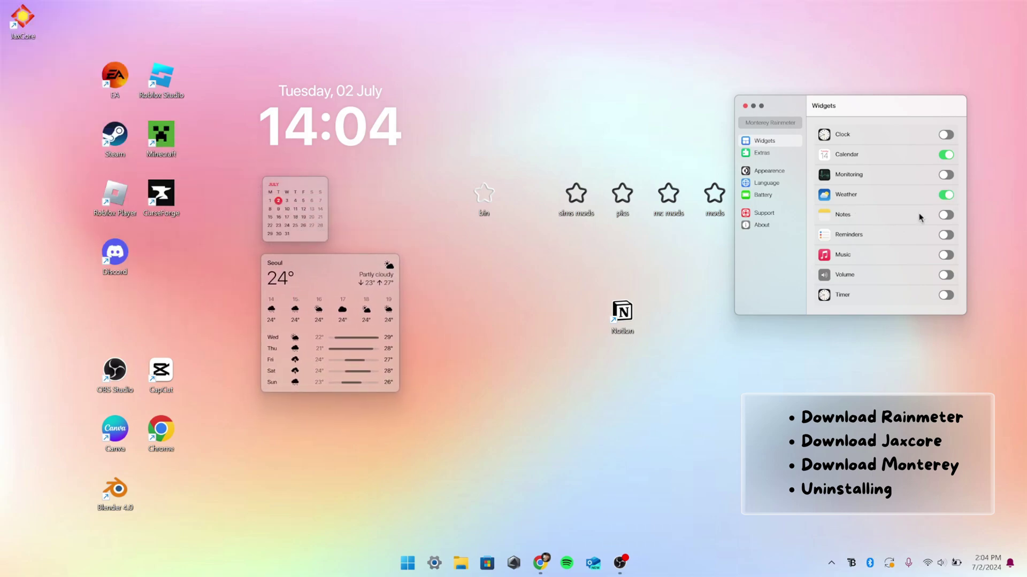
{"action": "left_click", "coordinate": [944, 216]}
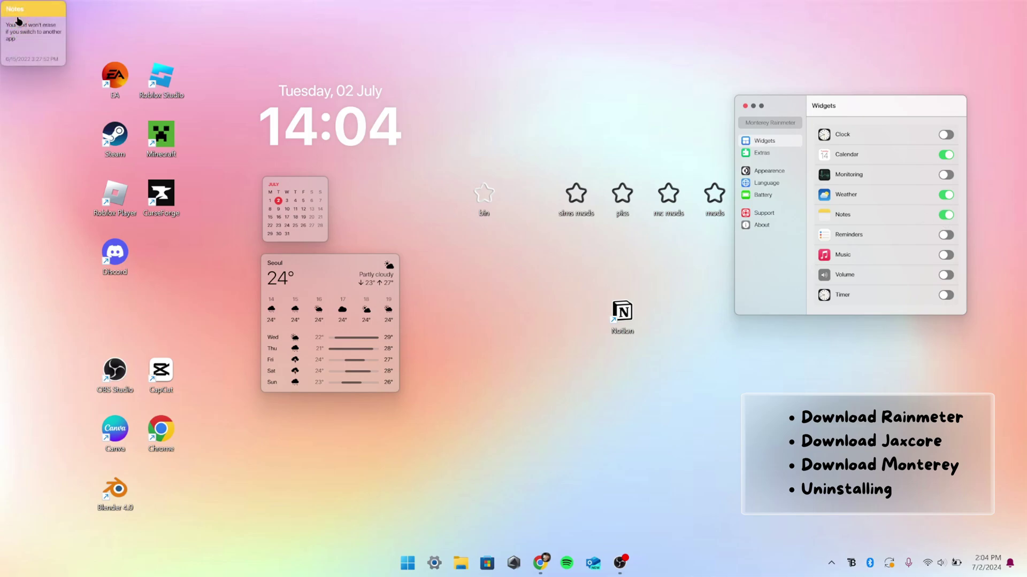
{"action": "left_click_drag", "start_coordinate": [27, 38], "coordinate": [366, 202]}
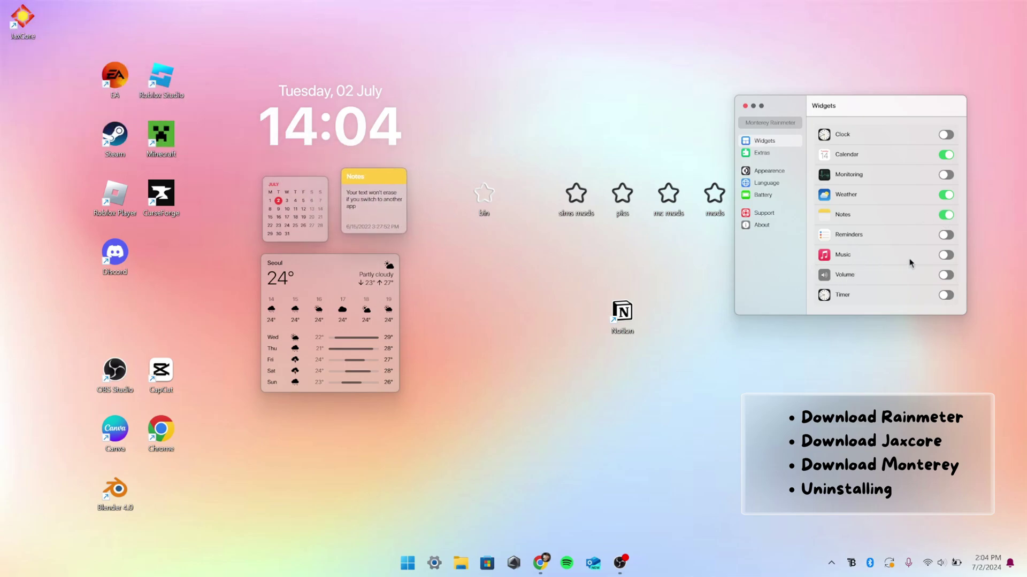
Enable the Music and Reminders widgets, placing Music beside the Weather widget and Reminders directly beneath Music.
{"action": "left_click", "coordinate": [944, 255]}
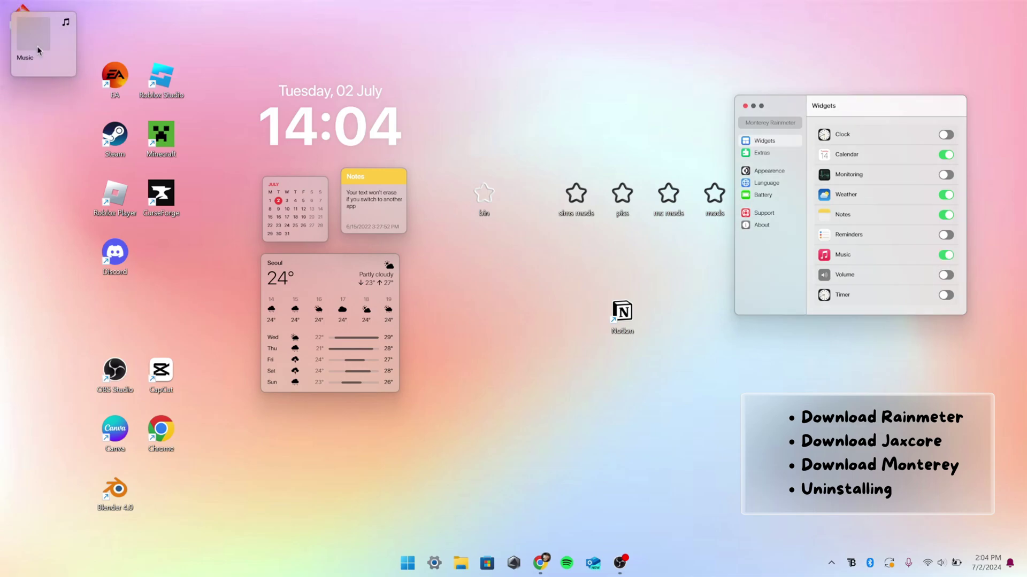
{"action": "left_click_drag", "start_coordinate": [40, 49], "coordinate": [443, 294]}
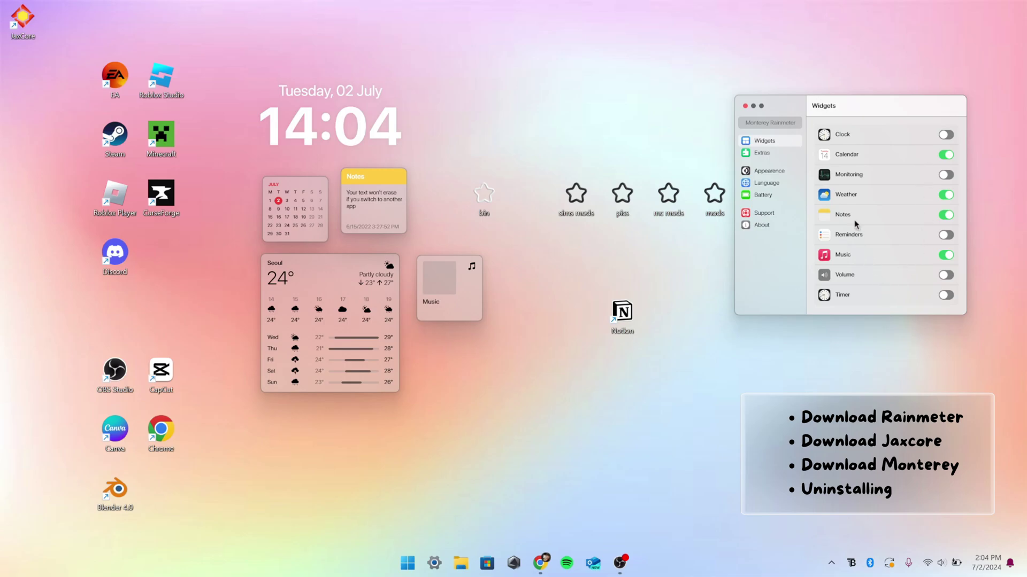
{"action": "left_click", "coordinate": [946, 235]}
{"action": "left_click_drag", "start_coordinate": [10, 27], "coordinate": [422, 364]}
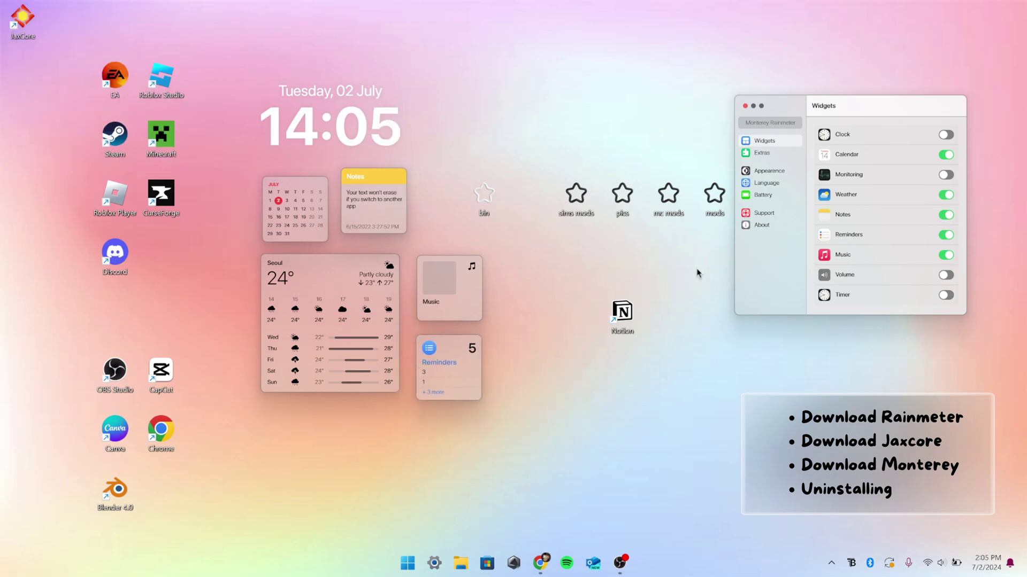
Try the Light, Dark, Auto and Color themes on the Monterey widgets, ending with the Blur theme.
{"action": "left_click", "coordinate": [769, 171]}
{"action": "left_click", "coordinate": [830, 154]}
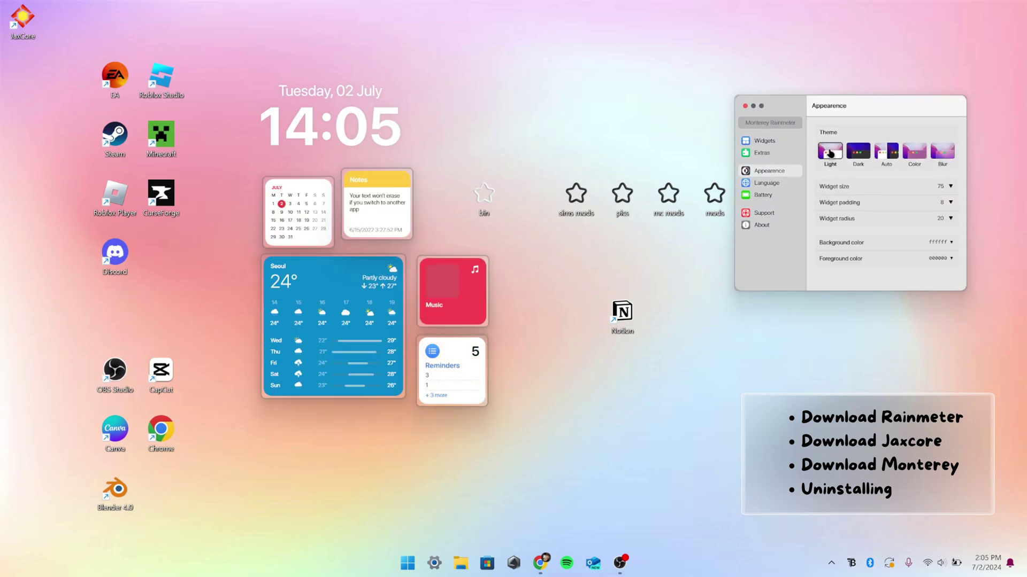
{"action": "left_click", "coordinate": [856, 153]}
{"action": "left_click", "coordinate": [884, 155]}
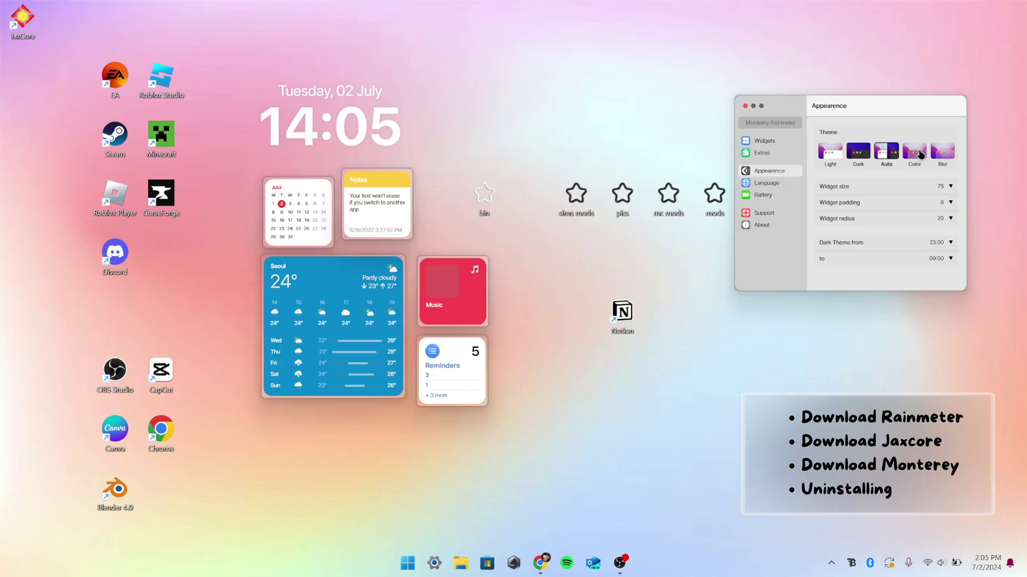
{"action": "left_click", "coordinate": [919, 154]}
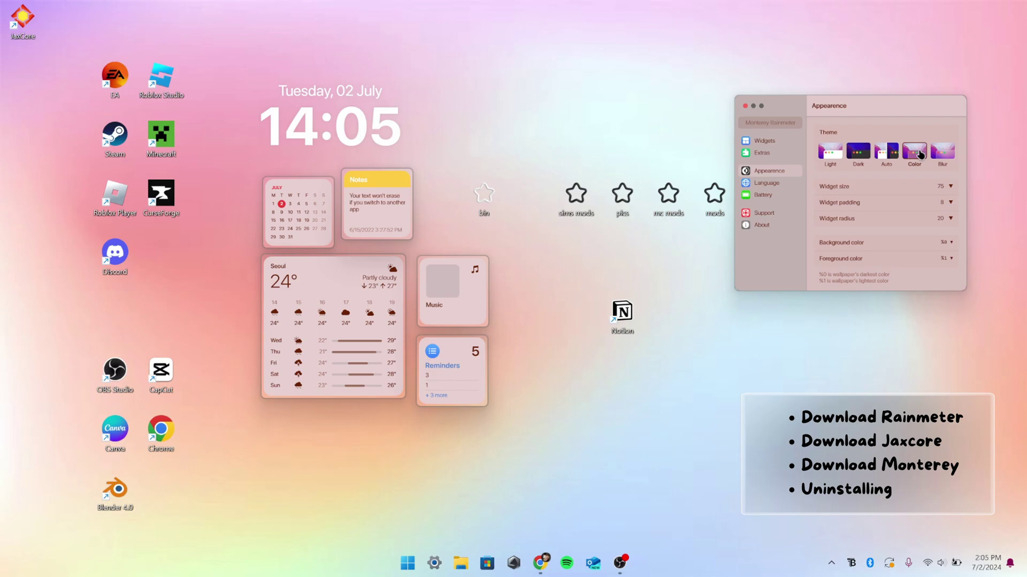
{"action": "left_click", "coordinate": [942, 154]}
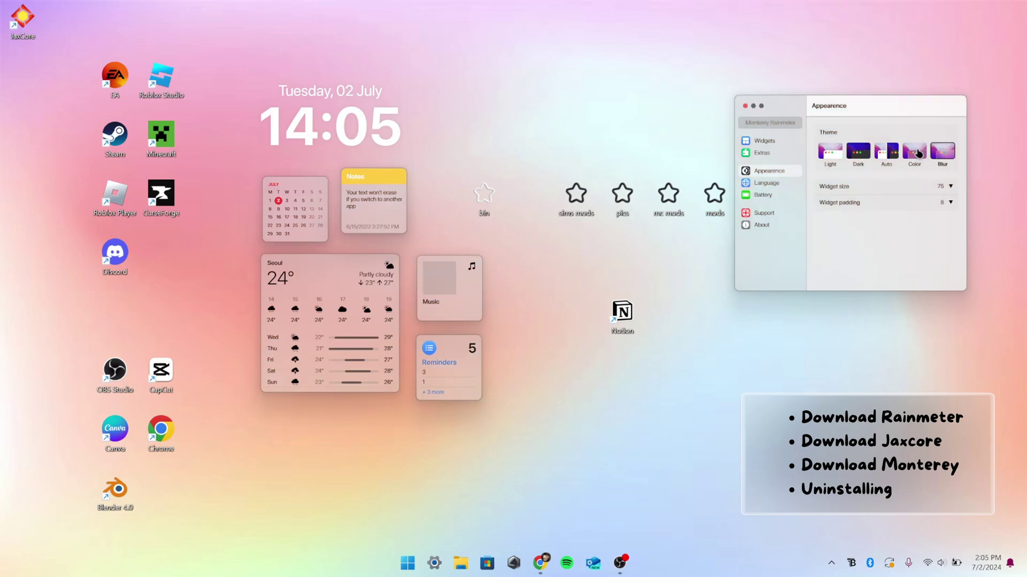
Try a widget size of 80 for the Monterey widgets.
{"action": "left_click", "coordinate": [952, 187]}
{"action": "type", "text": "80"}
{"action": "key", "text": "Return"}
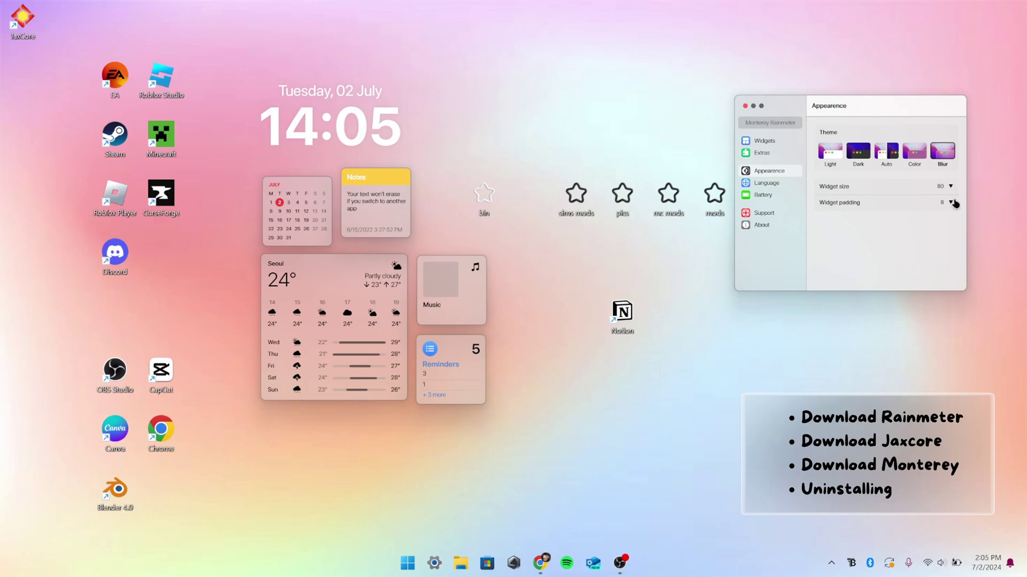
Set the Monterey widget size to 85.
{"action": "left_click", "coordinate": [942, 187]}
{"action": "type", "text": "85"}
{"action": "key", "text": "Return"}
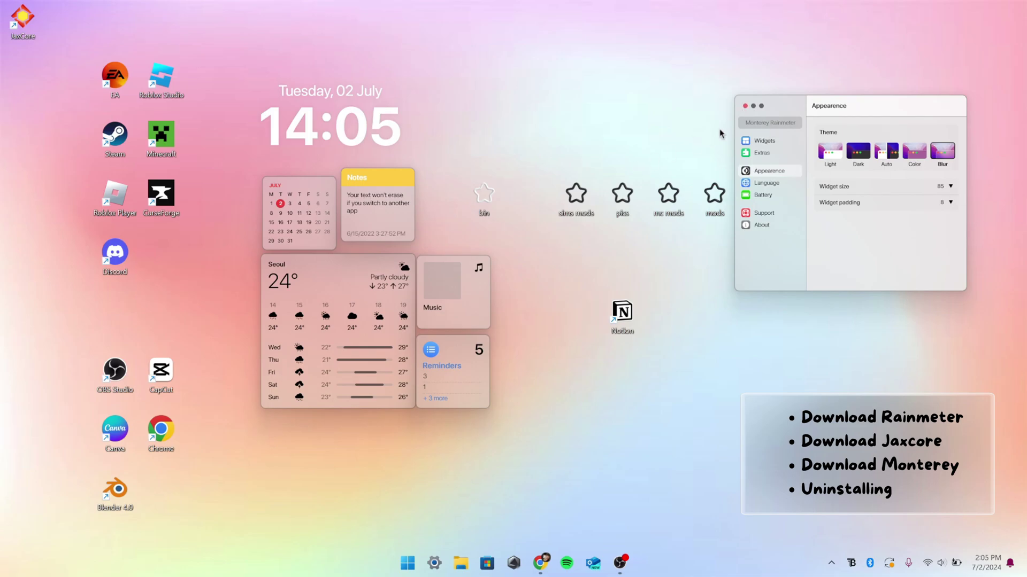
Replace the placeholder text in the Notes widget with "<3" and save the note.
{"action": "left_click", "coordinate": [394, 217]}
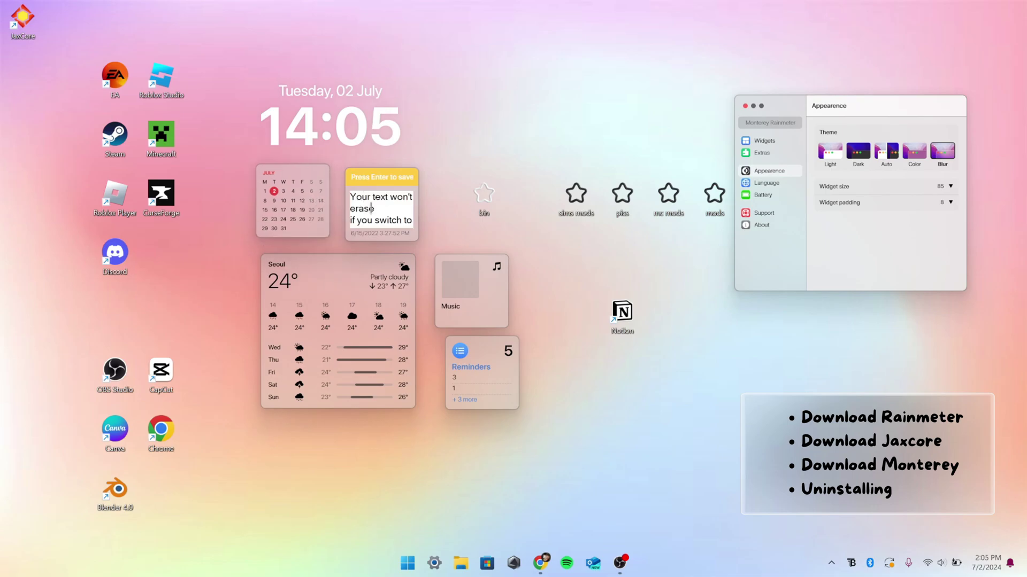
{"action": "double_click", "coordinate": [371, 208]}
{"action": "double_click", "coordinate": [381, 215]}
{"action": "left_click", "coordinate": [382, 213]}
{"action": "scroll", "coordinate": [381, 215], "scroll_direction": "down", "scroll_amount": 2}
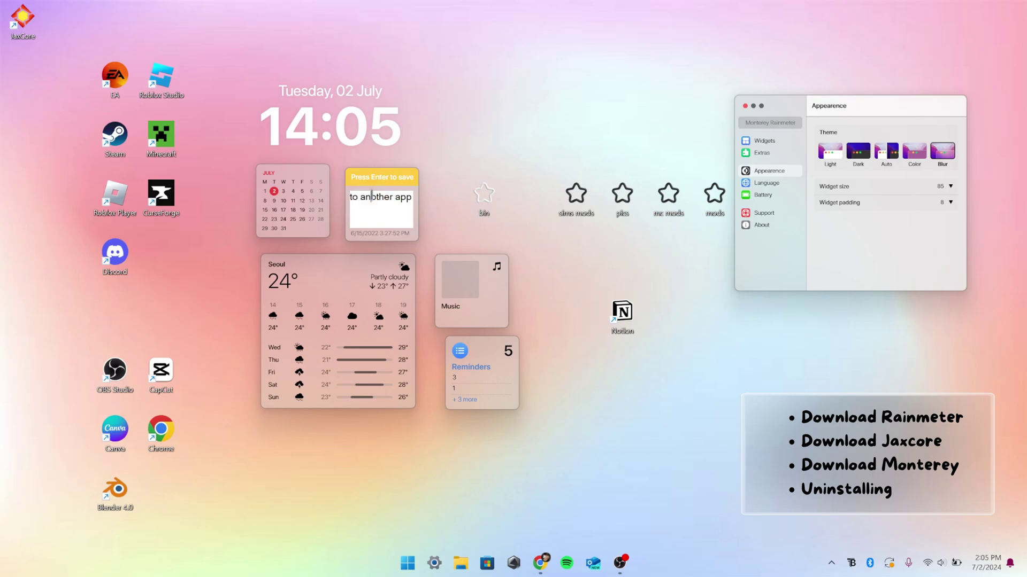
{"action": "double_click", "coordinate": [371, 197]}
{"action": "left_click_drag", "start_coordinate": [411, 197], "coordinate": [345, 190]}
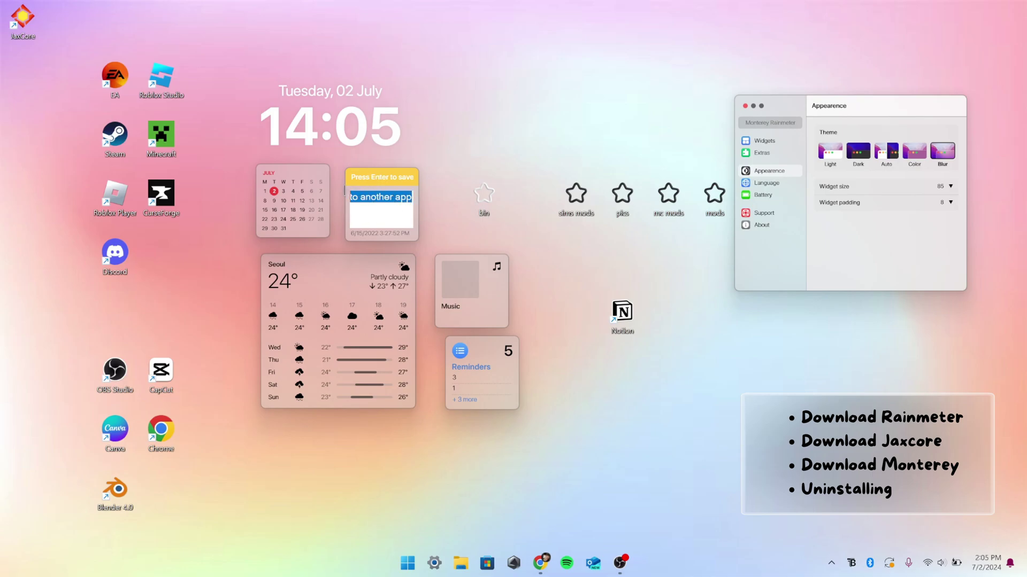
{"action": "key", "text": "BackSpace"}
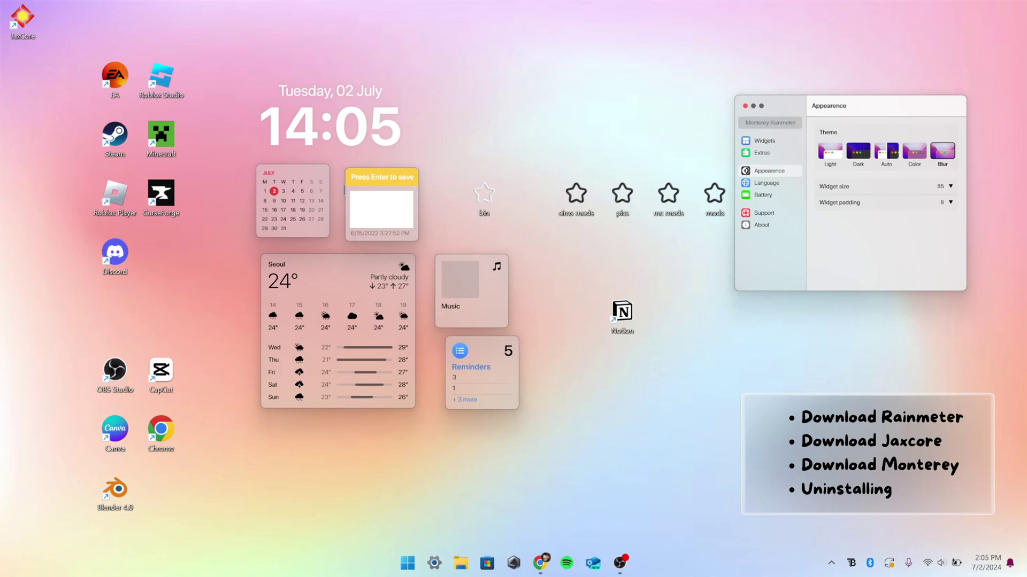
{"action": "key", "text": "Return"}
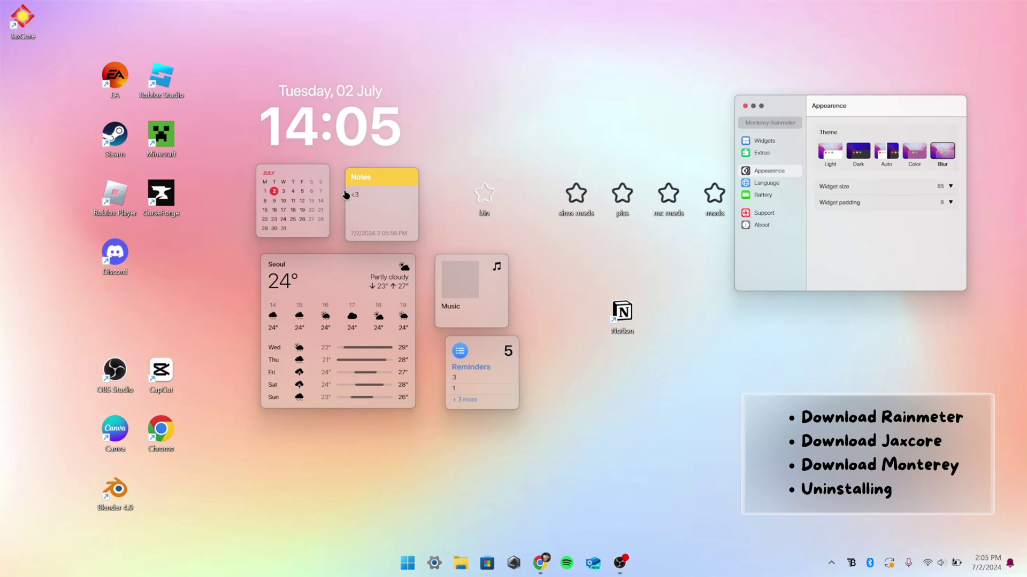
Change the second entry in the Reminders widget to 2 and add a new reminder reading "text".
{"action": "left_click", "coordinate": [470, 382]}
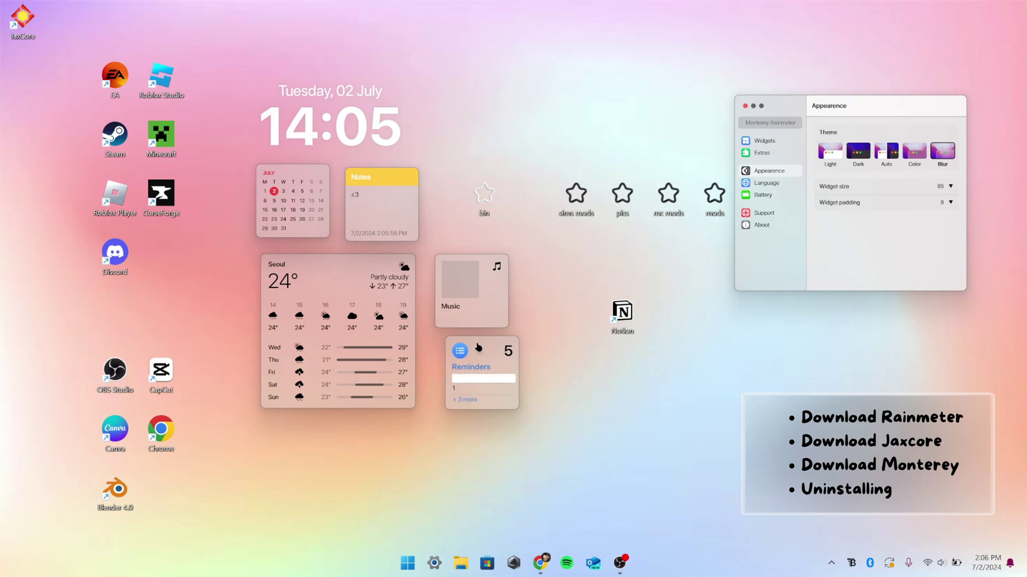
{"action": "left_click", "coordinate": [456, 388]}
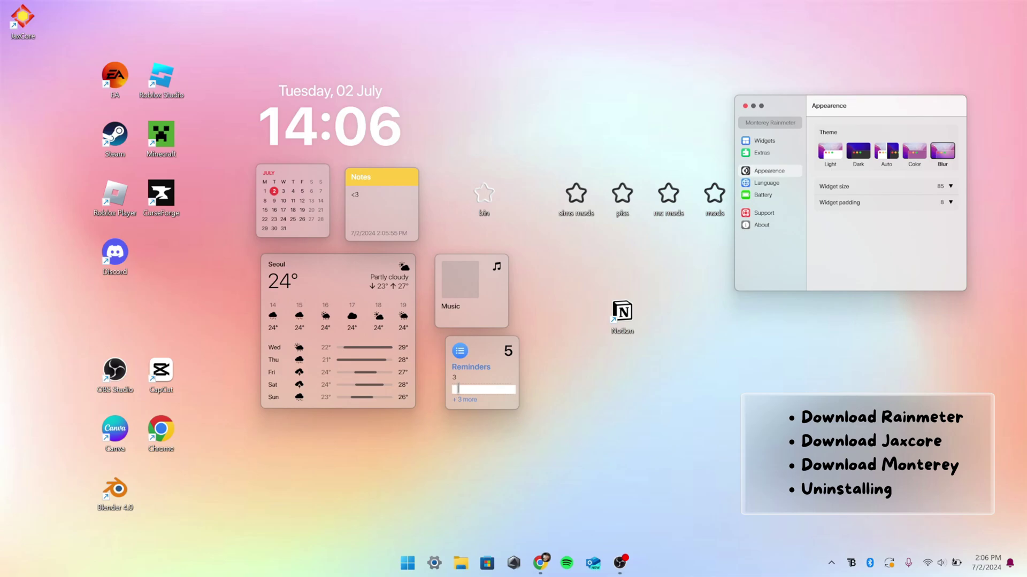
{"action": "key", "text": "Return"}
{"action": "left_click", "coordinate": [459, 401]}
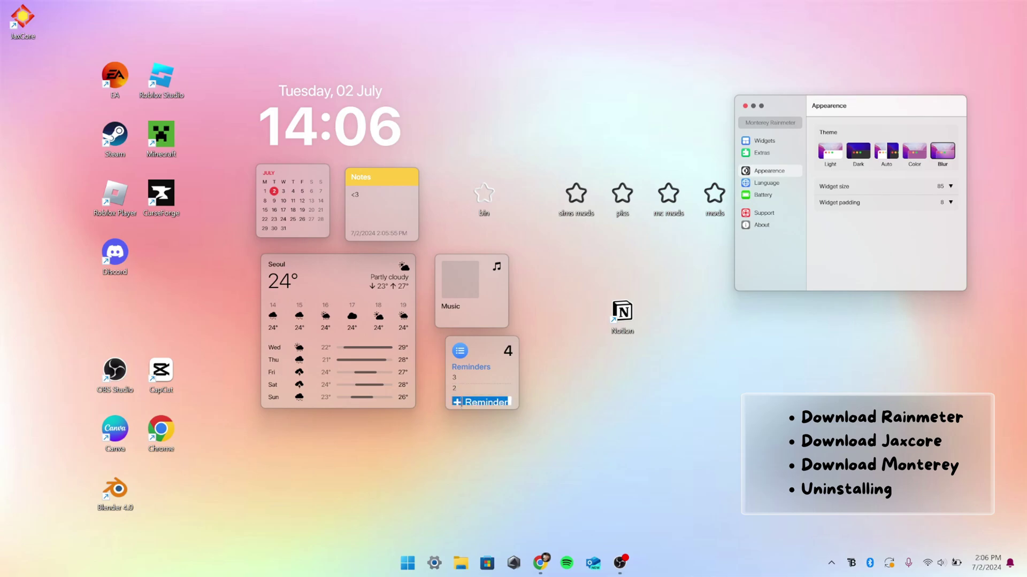
{"action": "type", "text": "text"}
{"action": "key", "text": "Return"}
Delete the numbered entries from the Reminders widget, keeping only the "text" reminder.
{"action": "left_click", "coordinate": [460, 377]}
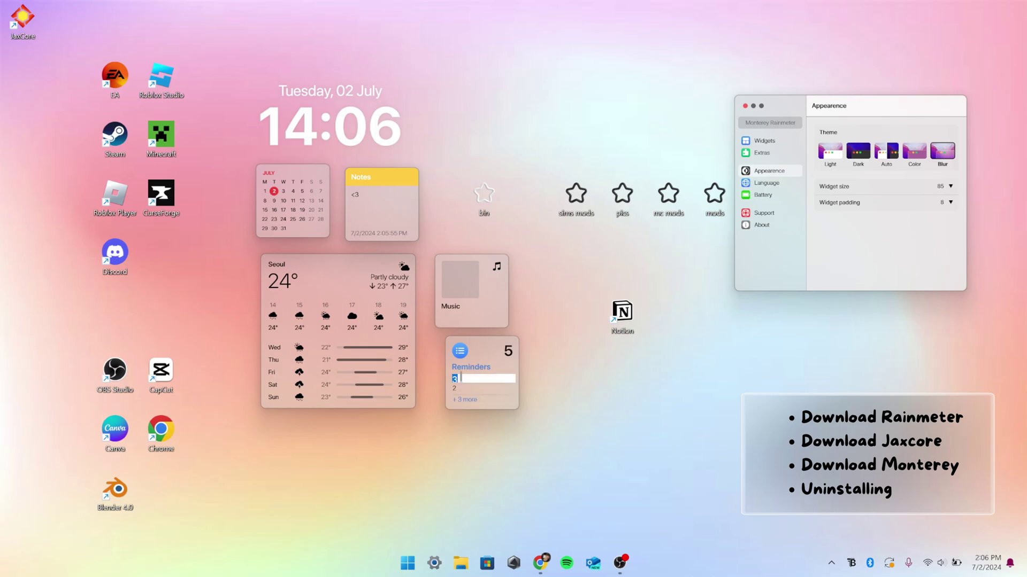
{"action": "key", "text": "BackSpace"}
{"action": "key", "text": "Return"}
{"action": "left_click", "coordinate": [462, 378]}
{"action": "key", "text": "Return"}
{"action": "left_click", "coordinate": [461, 378]}
{"action": "key", "text": "BackSpace"}
{"action": "key", "text": "Return"}
{"action": "left_click", "coordinate": [463, 379]}
{"action": "key", "text": "Return"}
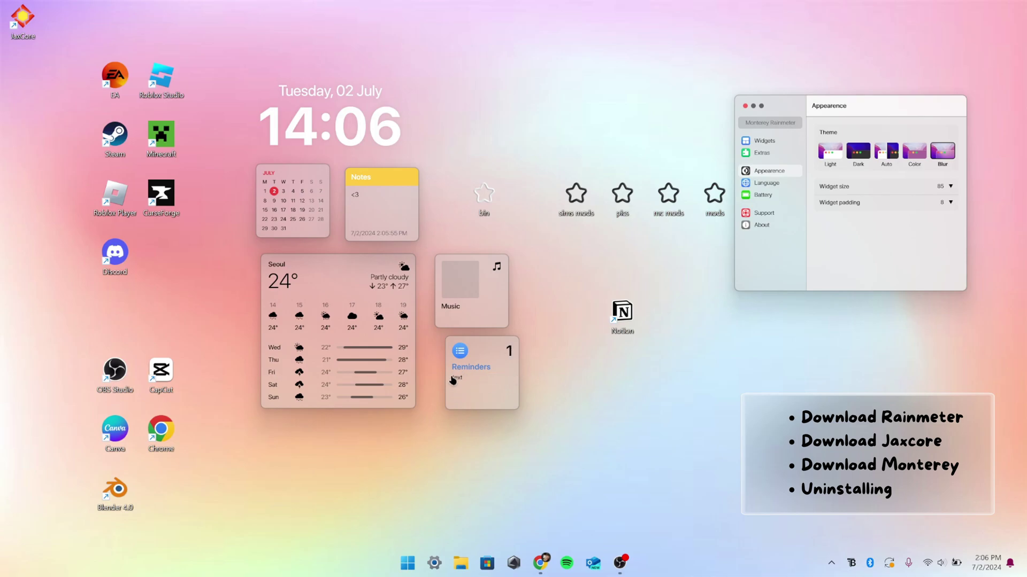
Set the Weather widget's city to New York and save its settings.
{"action": "right_click", "coordinate": [327, 288]}
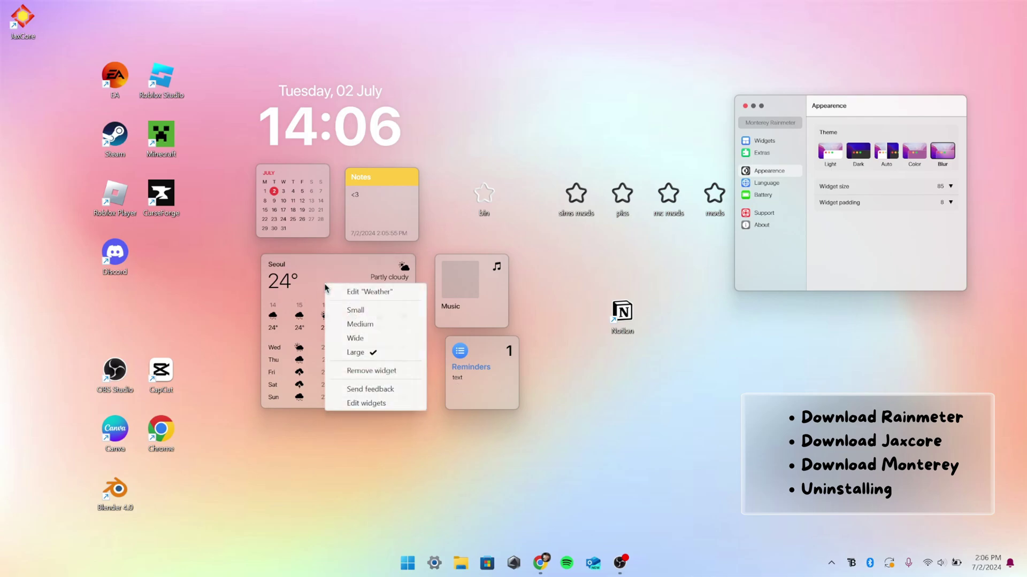
{"action": "left_click", "coordinate": [338, 290]}
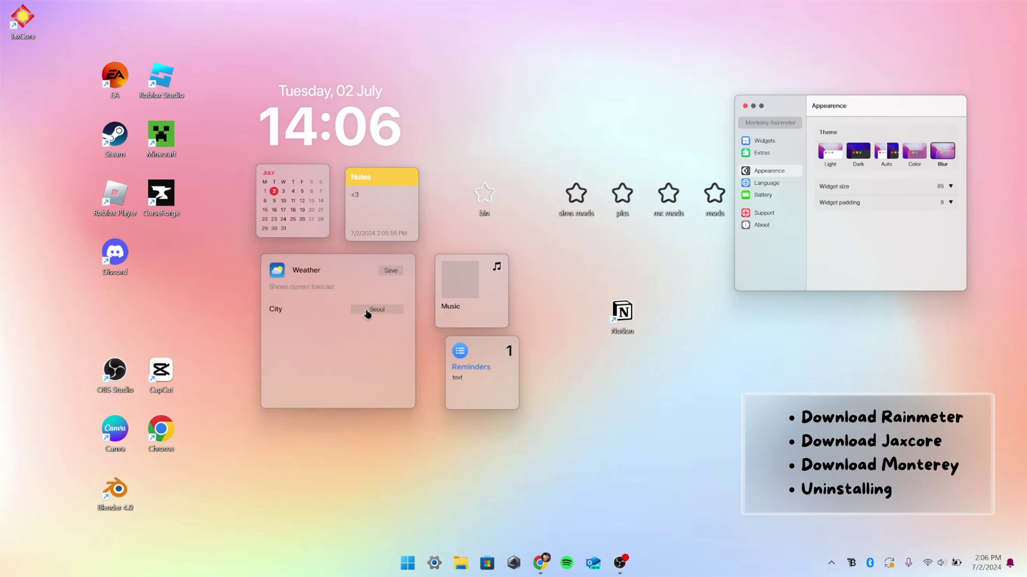
{"action": "left_click", "coordinate": [367, 312]}
{"action": "type", "text": "new york"}
{"action": "key", "text": "Return"}
{"action": "left_click", "coordinate": [389, 271]}
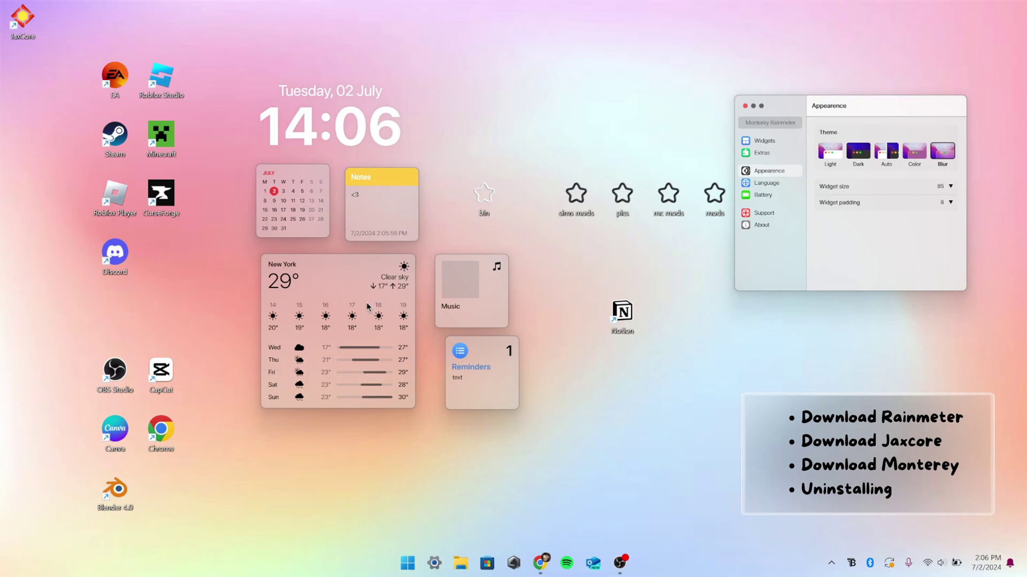
Set the Music widget's player to Spotify and save its settings.
{"action": "right_click", "coordinate": [457, 275]}
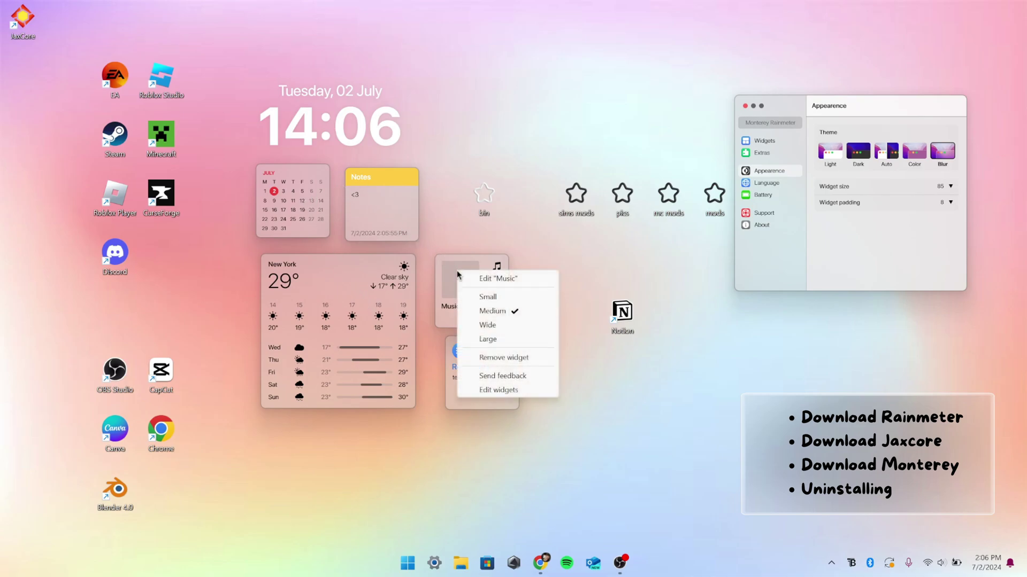
{"action": "left_click", "coordinate": [487, 280]}
{"action": "left_click", "coordinate": [561, 310]}
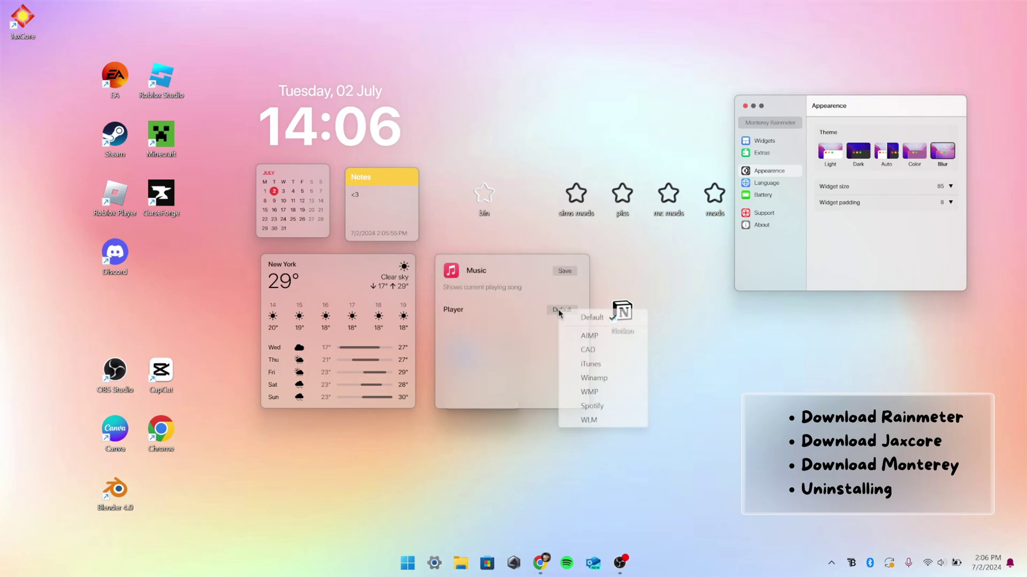
{"action": "left_click", "coordinate": [607, 409]}
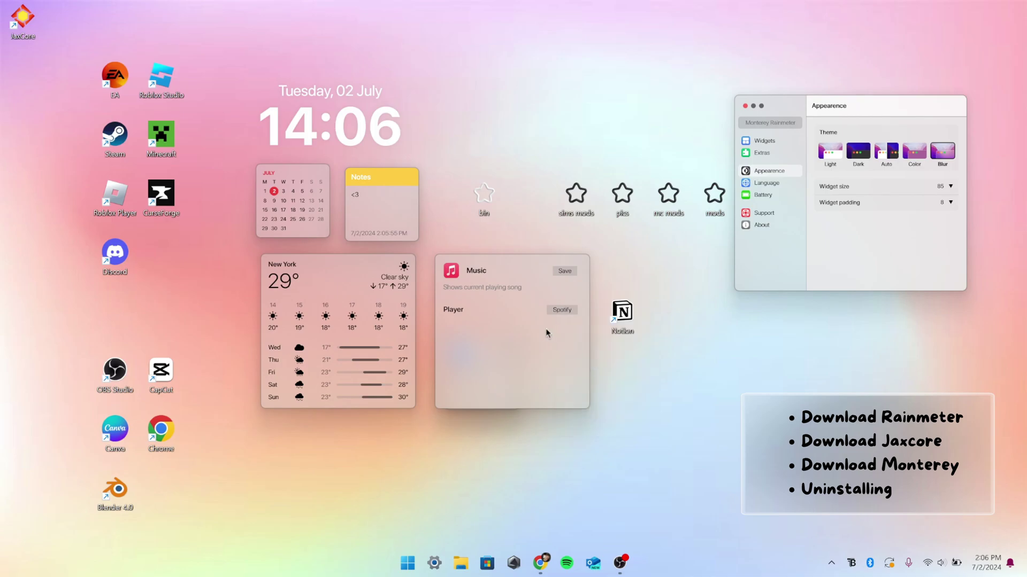
{"action": "left_click", "coordinate": [564, 271]}
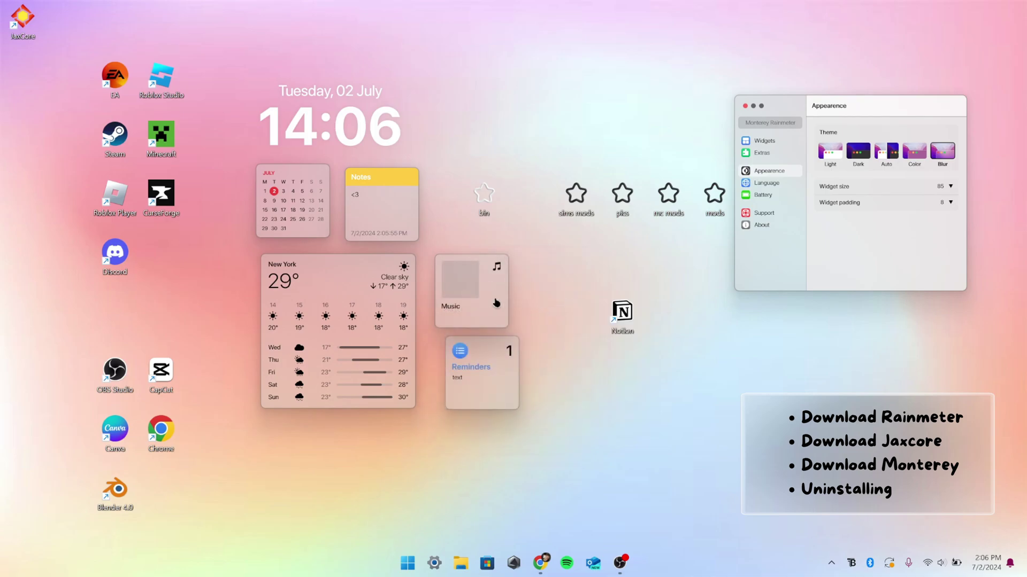
Try the Wide, Large and Small sizes on the Music widget, ending with Medium.
{"action": "right_click", "coordinate": [463, 270]}
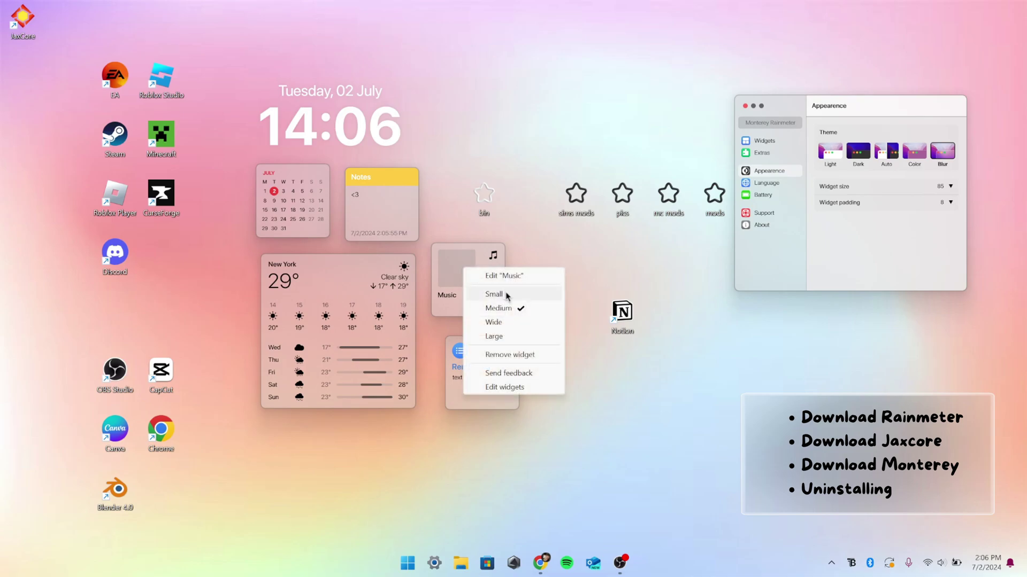
{"action": "left_click", "coordinate": [493, 322]}
{"action": "right_click", "coordinate": [478, 255]}
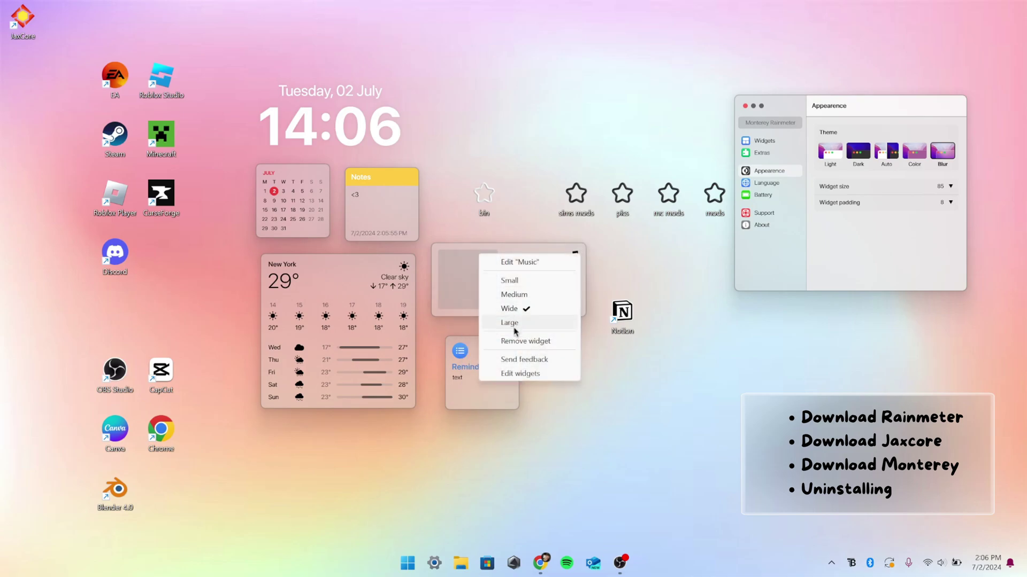
{"action": "left_click", "coordinate": [516, 331]}
{"action": "right_click", "coordinate": [492, 271]}
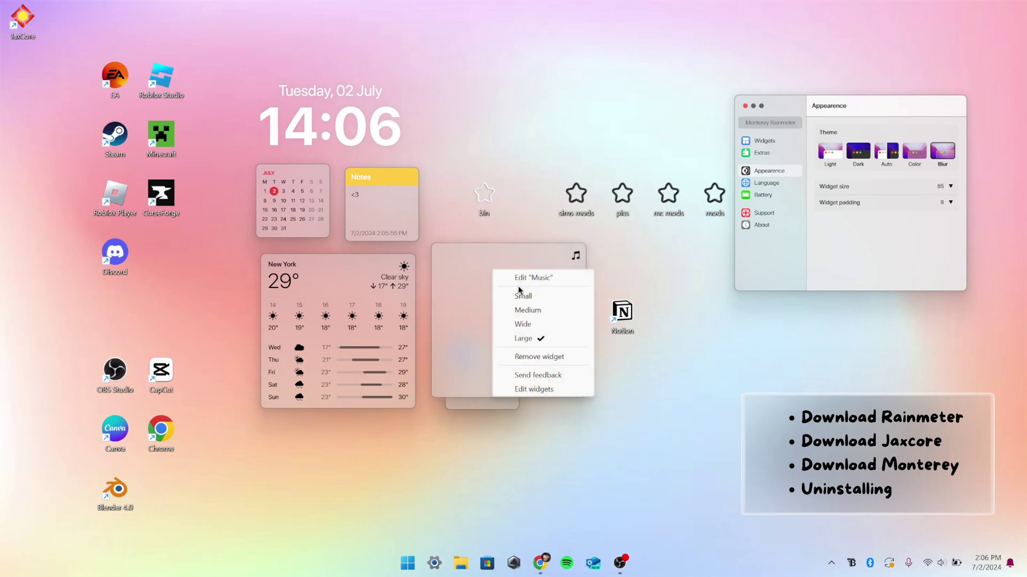
{"action": "left_click", "coordinate": [520, 294]}
{"action": "right_click", "coordinate": [458, 269]}
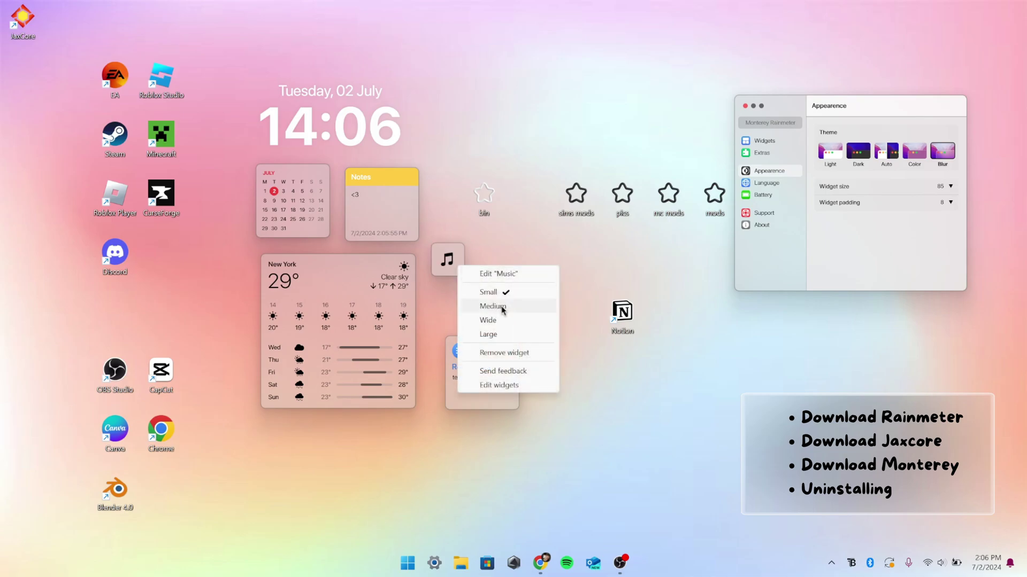
{"action": "left_click", "coordinate": [500, 300]}
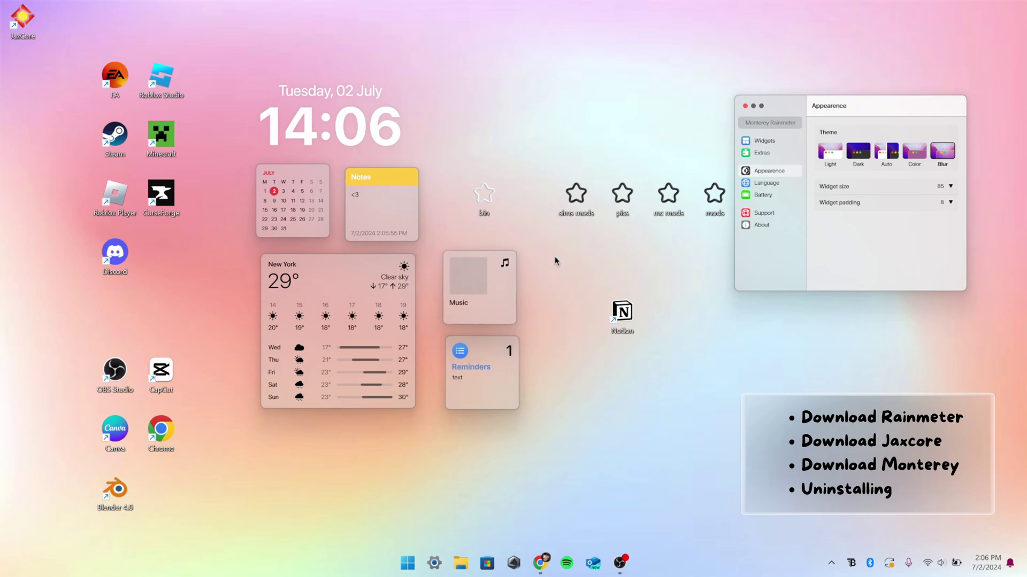
Remove the Music widget from the desktop, re-enable it in the Monterey widget settings and close the settings window.
{"action": "right_click", "coordinate": [486, 284]}
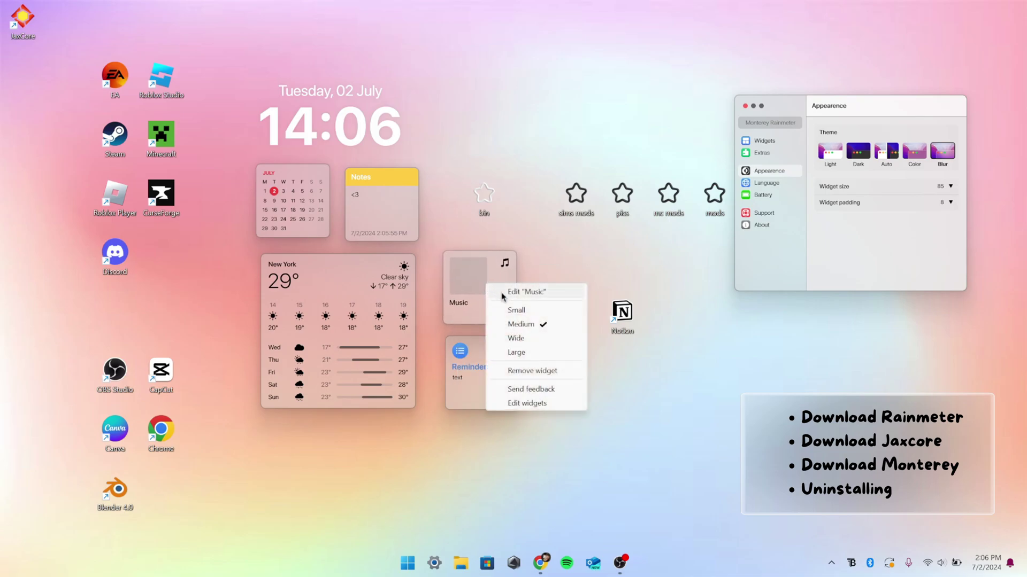
{"action": "left_click", "coordinate": [553, 372]}
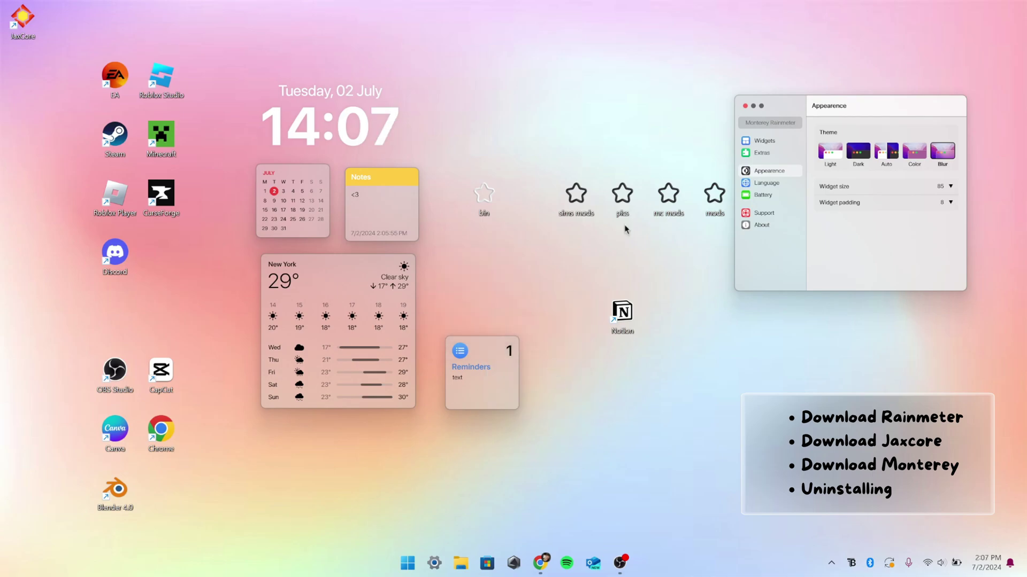
{"action": "left_click", "coordinate": [764, 142]}
{"action": "left_click", "coordinate": [946, 255]}
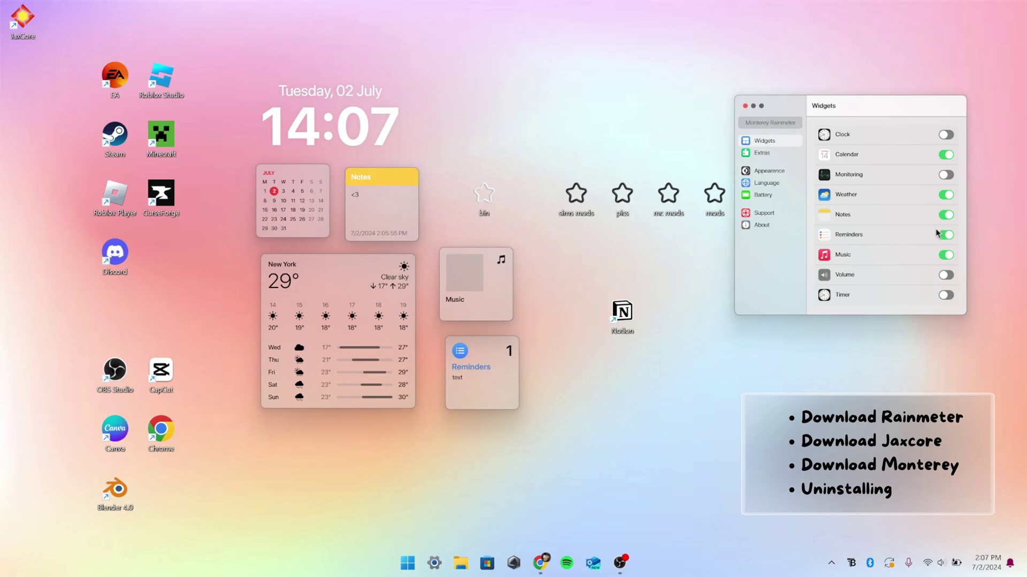
{"action": "left_click", "coordinate": [744, 106]}
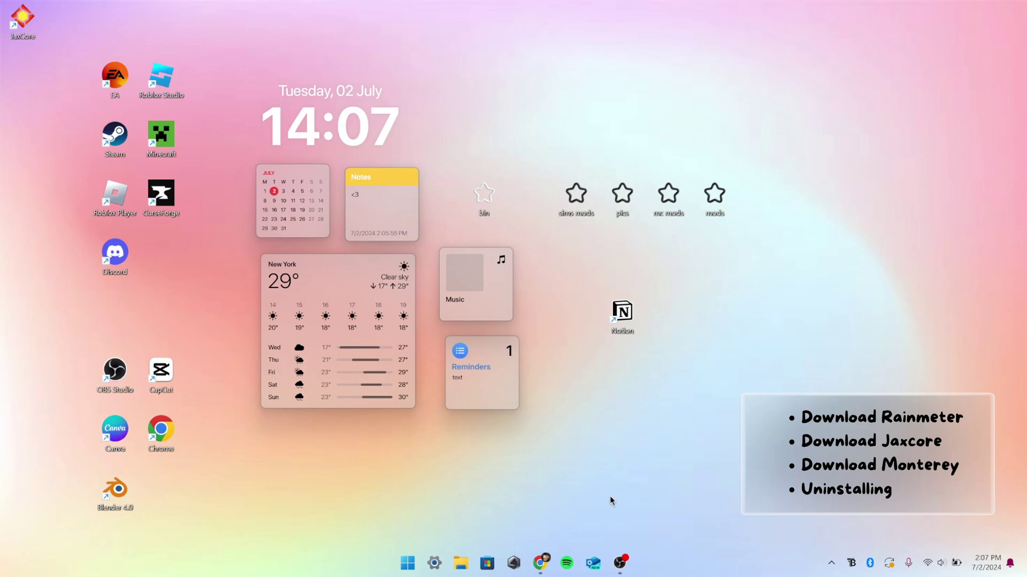
Switch to Control Panel and open Programs and Features to view the installed programs.
{"action": "key", "text": "super"}
{"action": "type", "text": "control"}
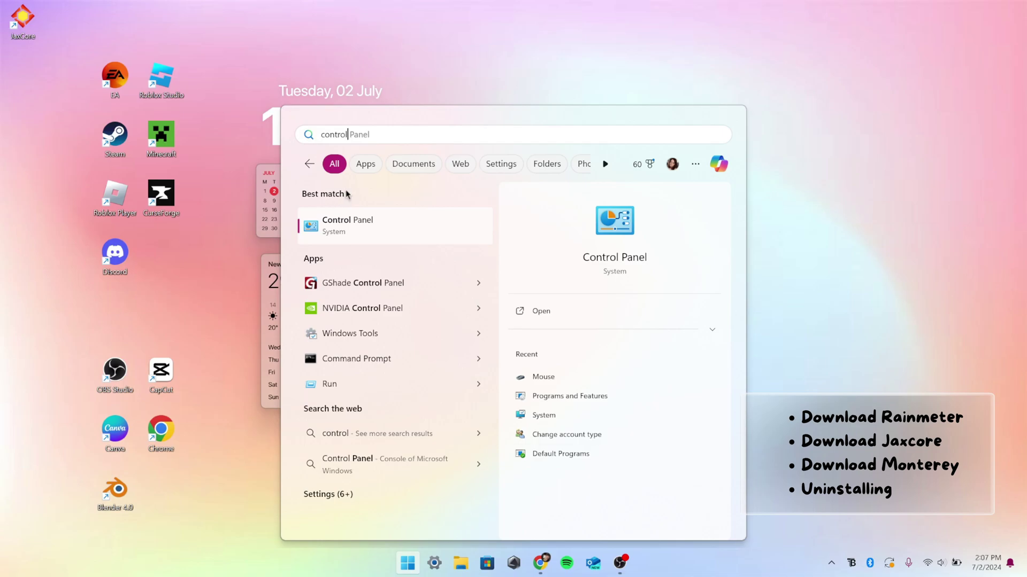
{"action": "left_click", "coordinate": [348, 223]}
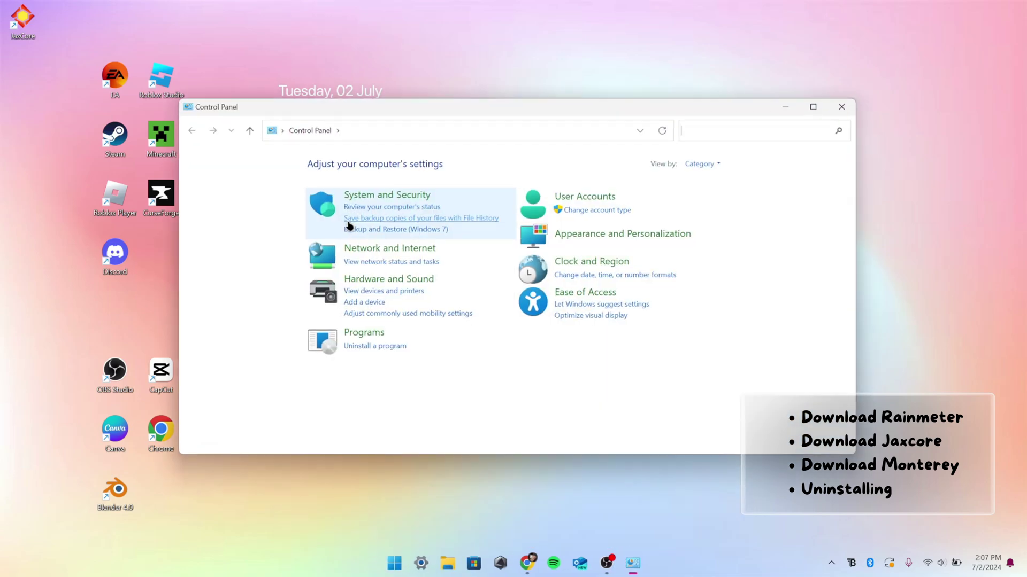
{"action": "left_click", "coordinate": [364, 333]}
{"action": "left_click", "coordinate": [389, 164]}
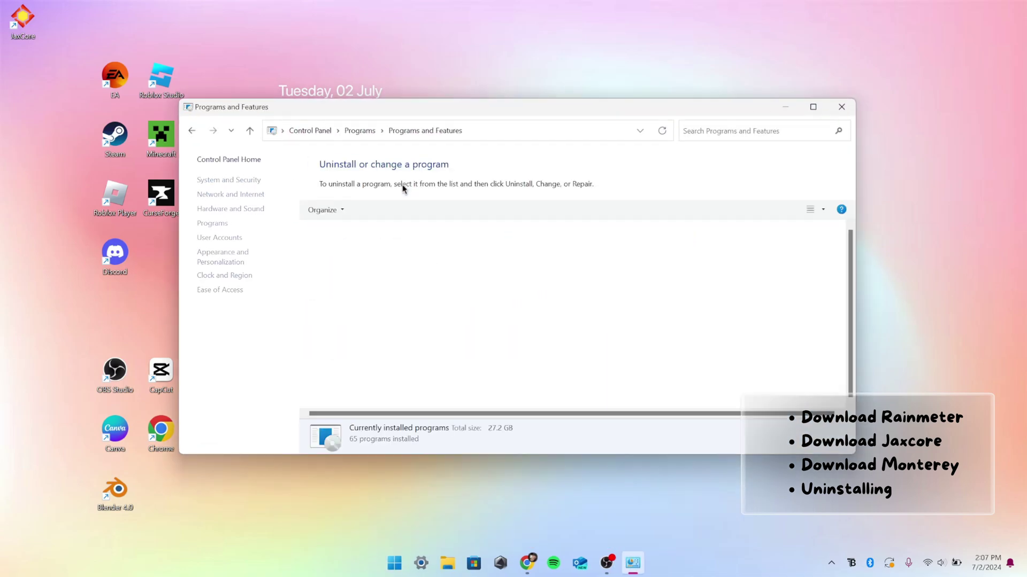
Select Rainmeter in the list of installed programs for uninstalling.
{"action": "scroll", "coordinate": [375, 317], "scroll_direction": "down", "scroll_amount": 15}
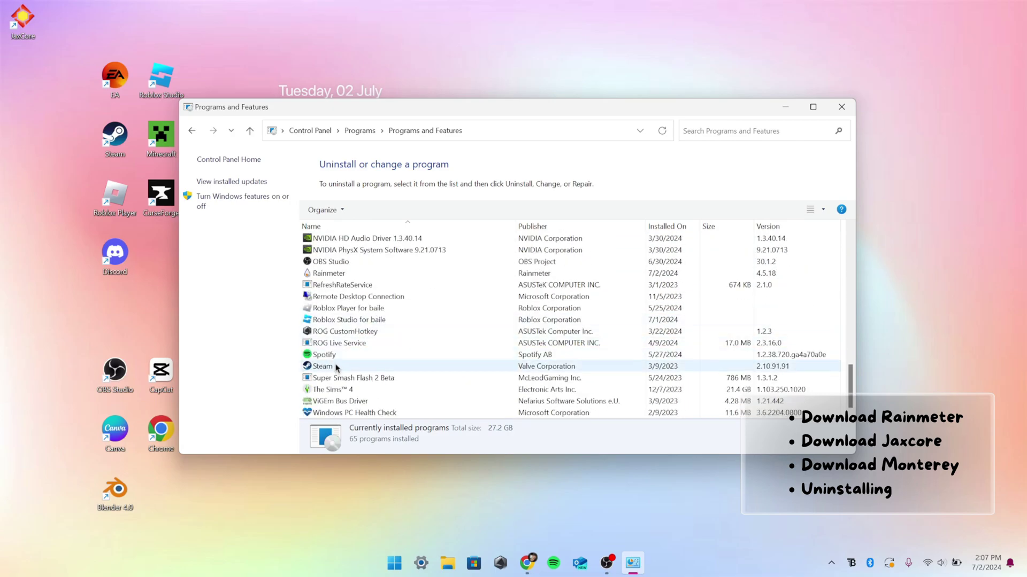
{"action": "left_click", "coordinate": [324, 275]}
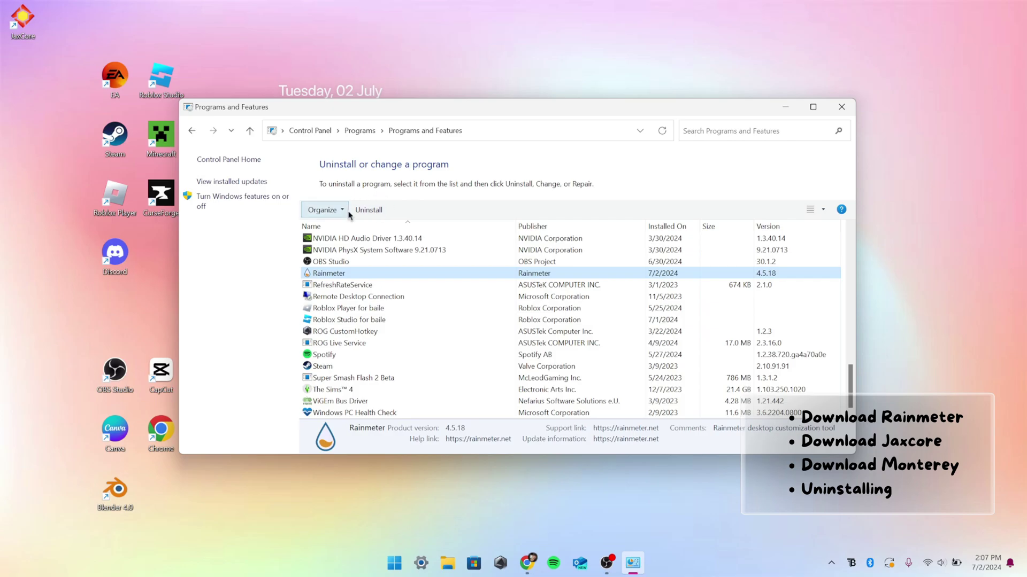